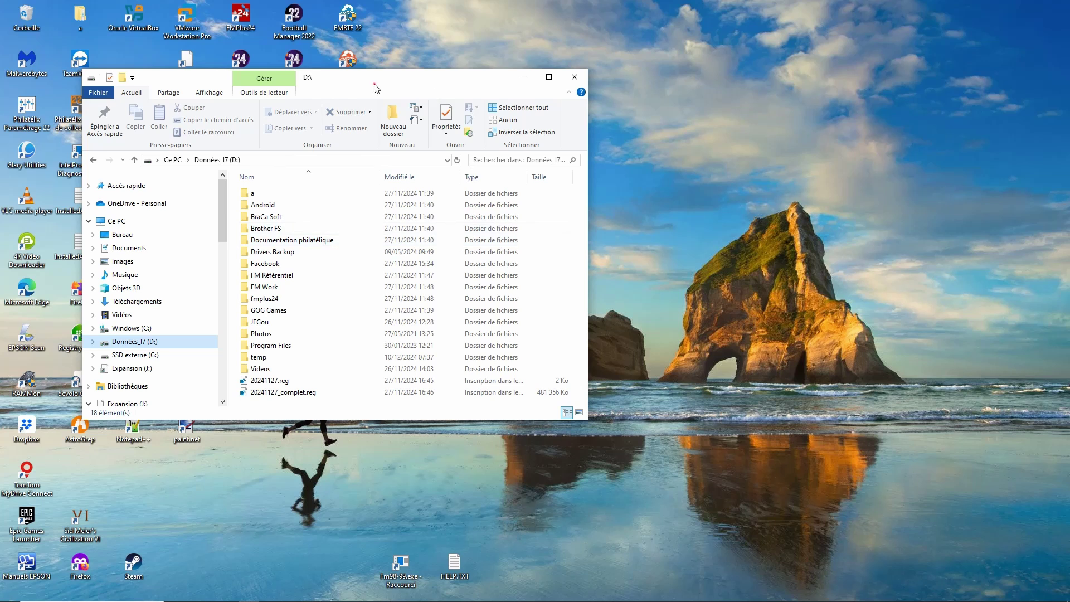
- Open the properties of the Windows (C:) drive and minimize the file explorer window
drag(377, 81, 684, 146)
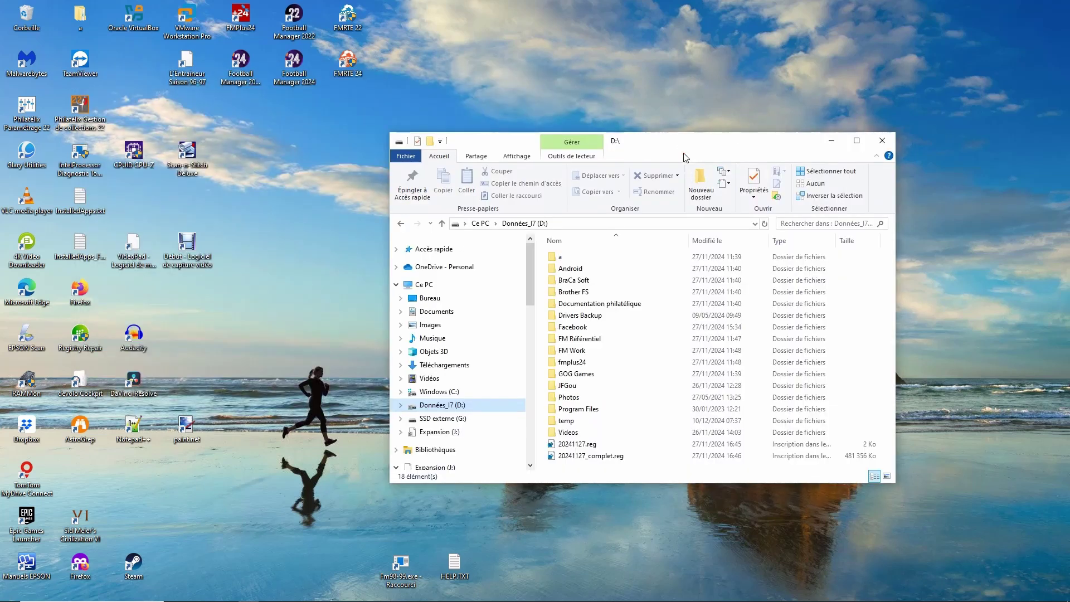
right_click(430, 393)
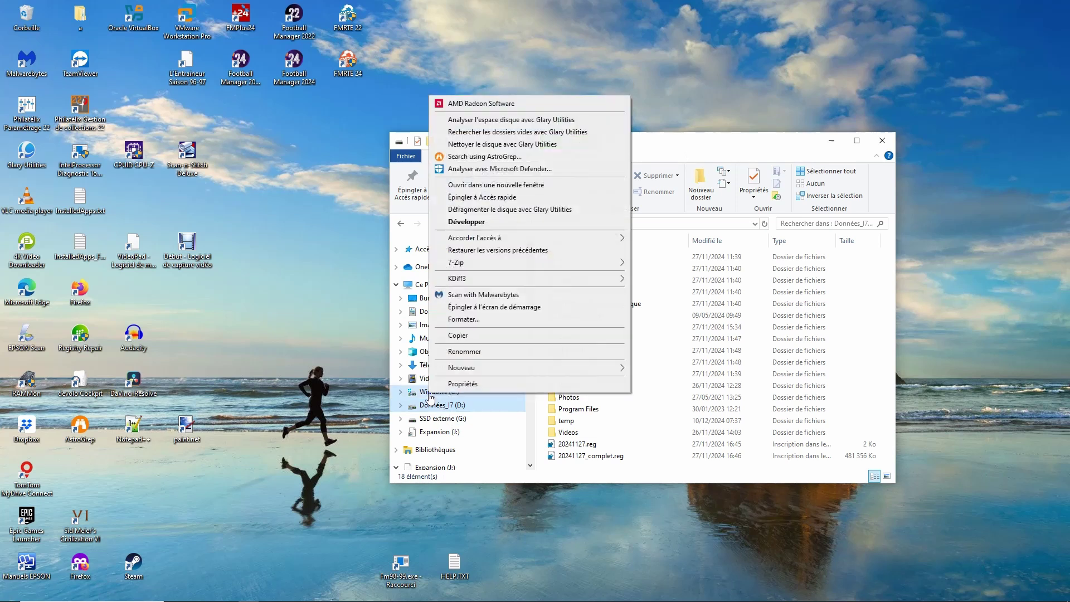
click(461, 384)
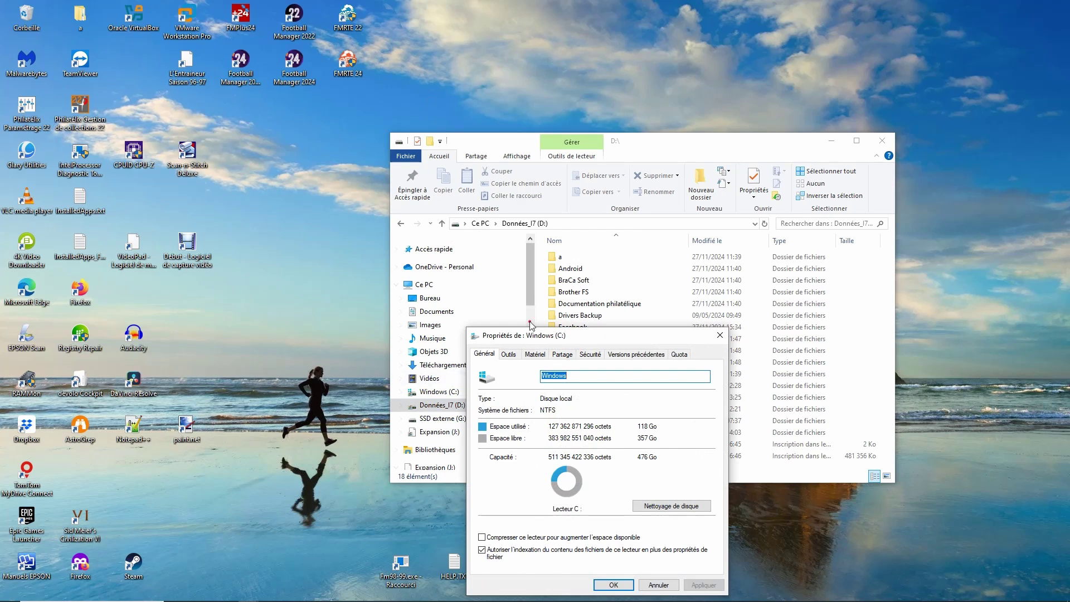
drag(594, 337, 456, 237)
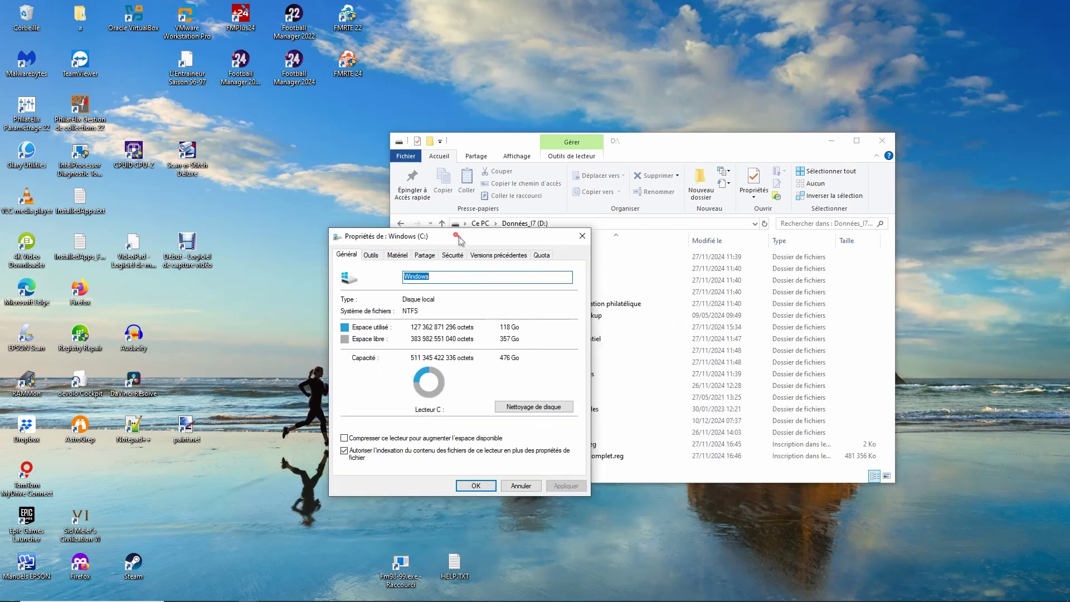
click(832, 144)
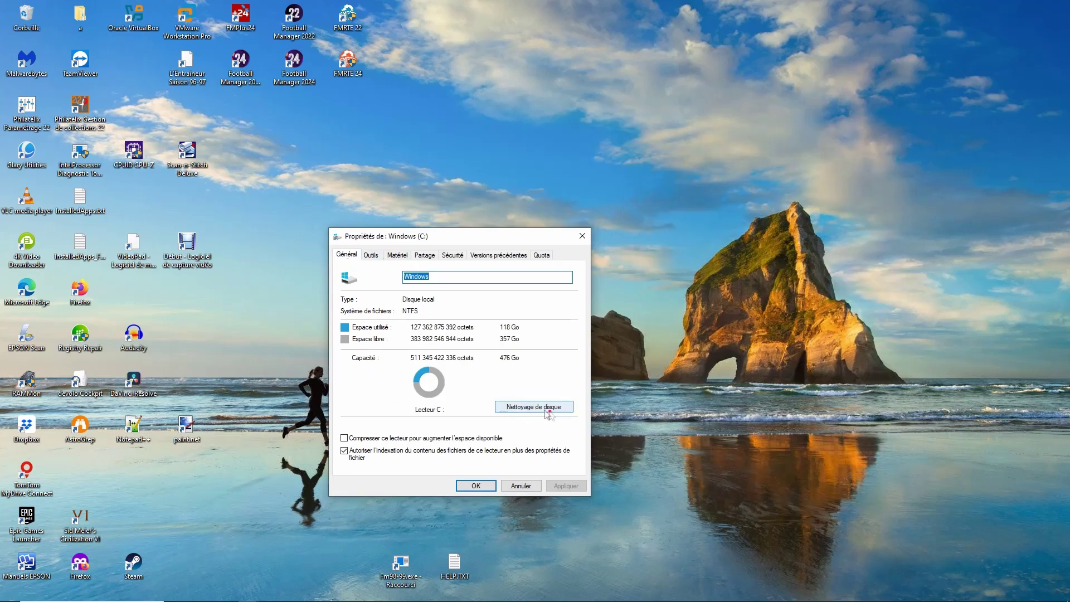
- Start Disk Cleanup for the Windows (C:) drive and move its window clear of the desktop corner
click(528, 413)
click(528, 412)
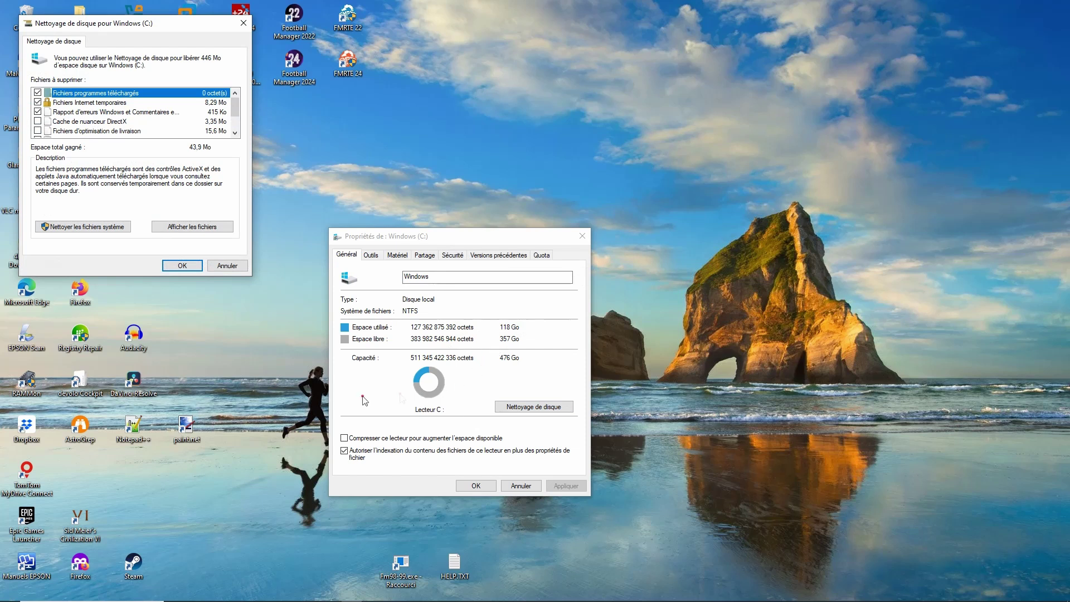
drag(146, 22, 252, 158)
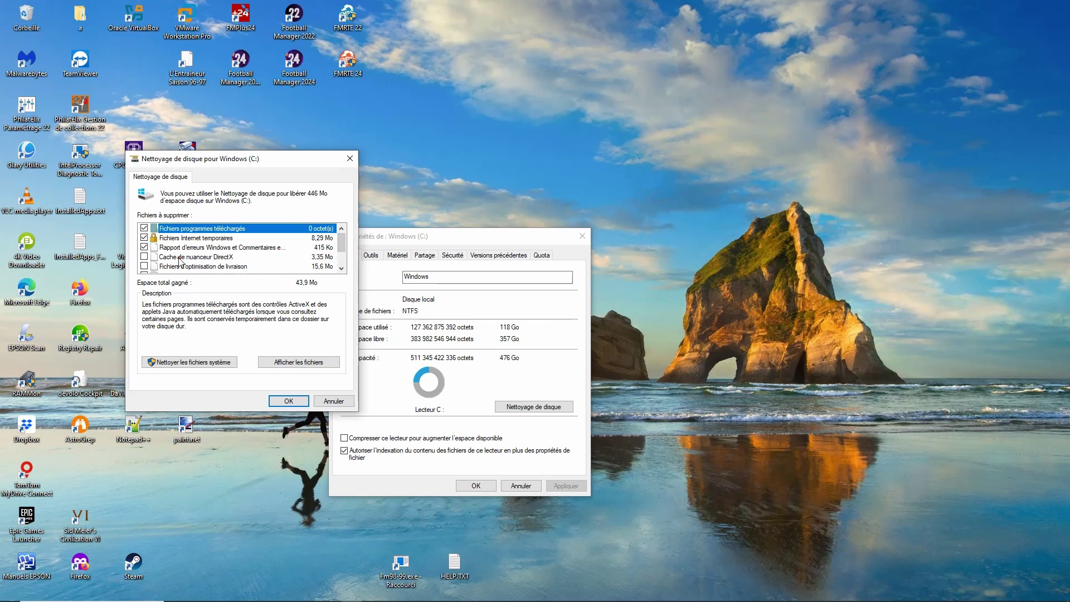
- Add Cache de nuanceur DirectX, Fichiers d'optimisation de livraison and Fichiers temporaires to the files to delete
click(228, 258)
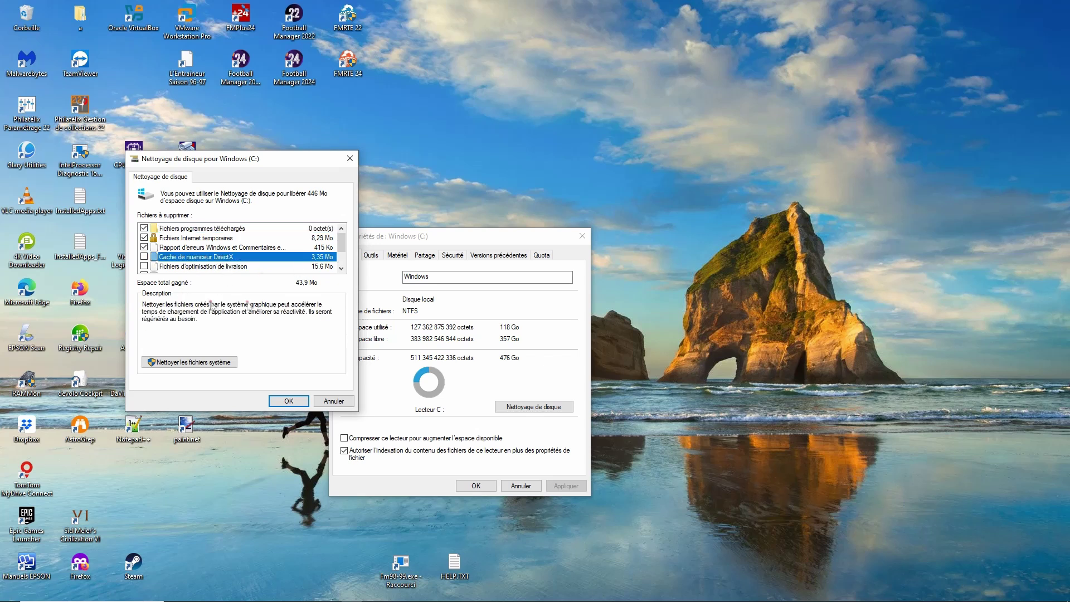
click(227, 259)
click(143, 257)
scroll(342, 259, down, 1)
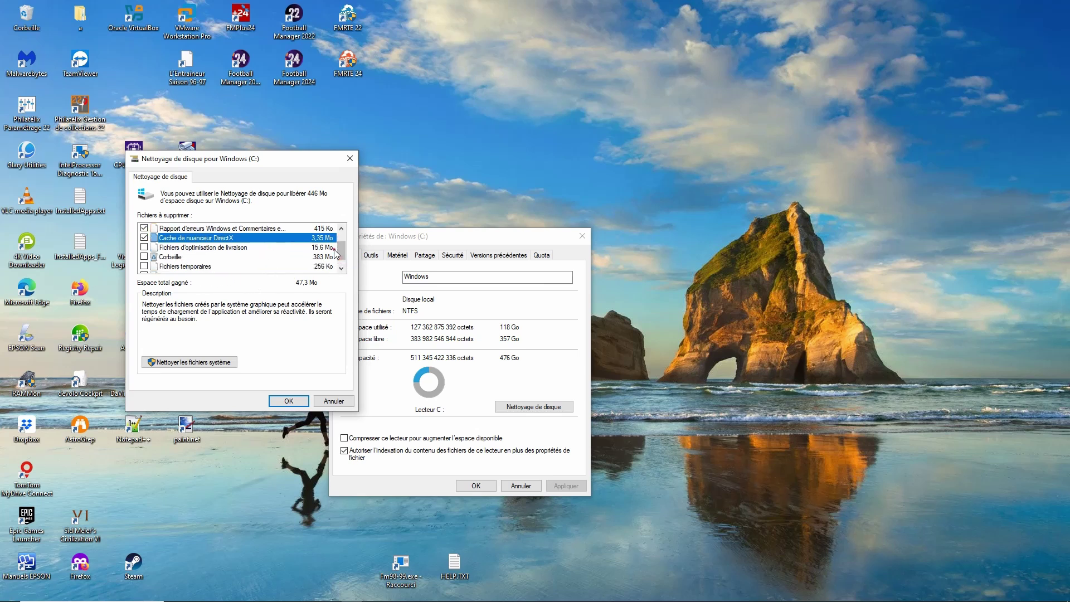
click(283, 248)
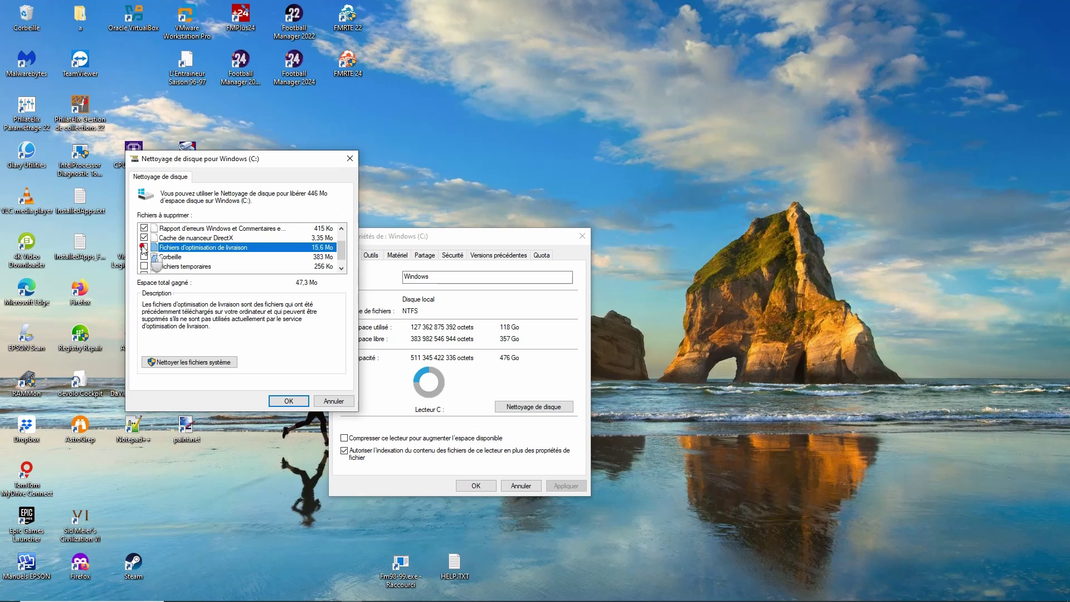
click(144, 247)
scroll(341, 260, down, 1)
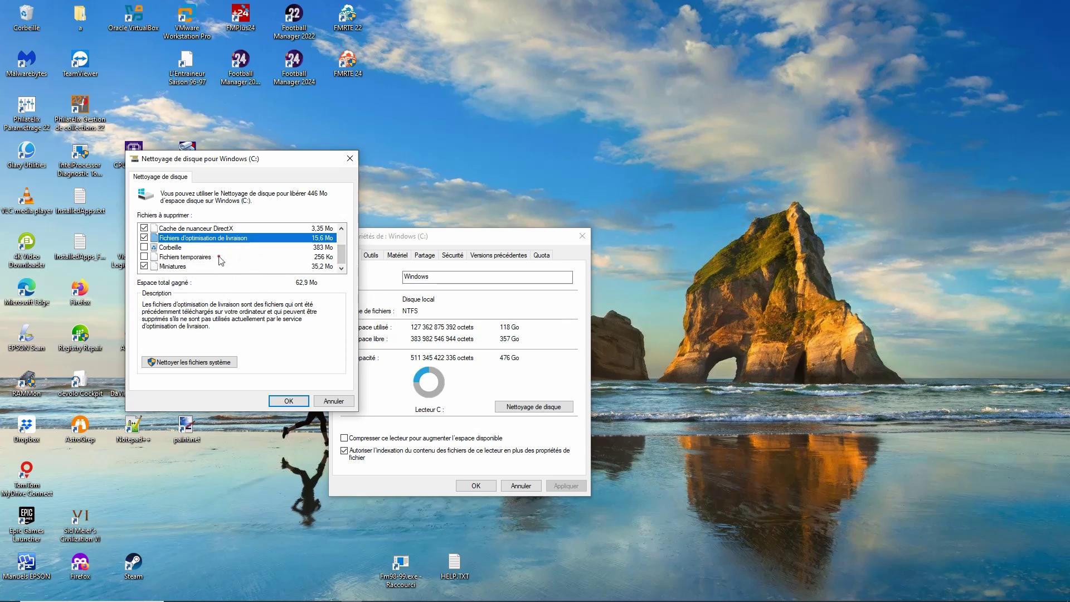
click(202, 257)
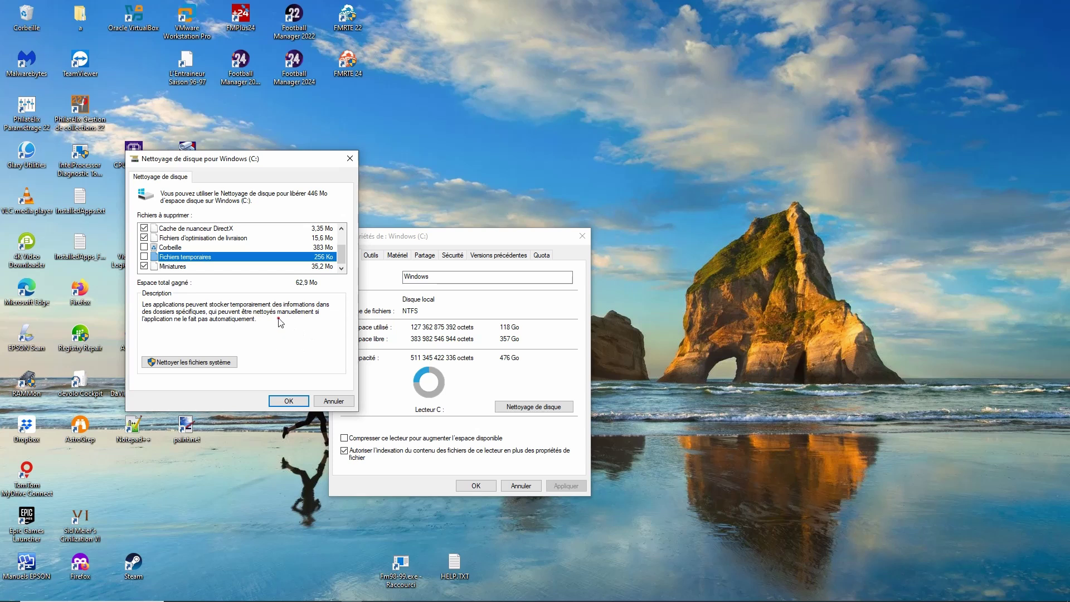
click(144, 256)
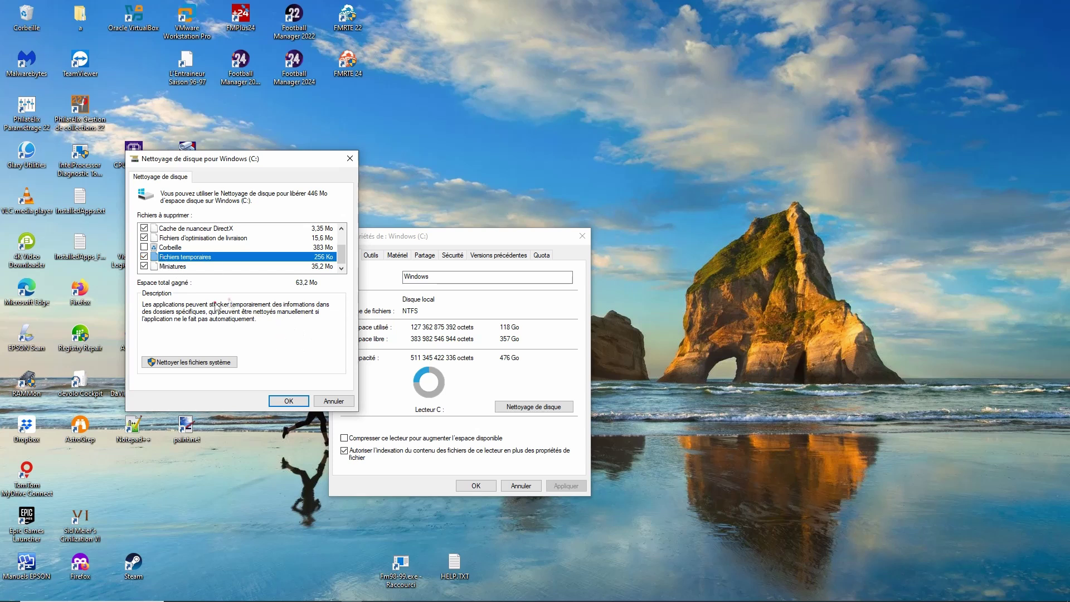
- Read the description of Miniatures and permanently delete all the ticked file categories from drive C:
click(178, 266)
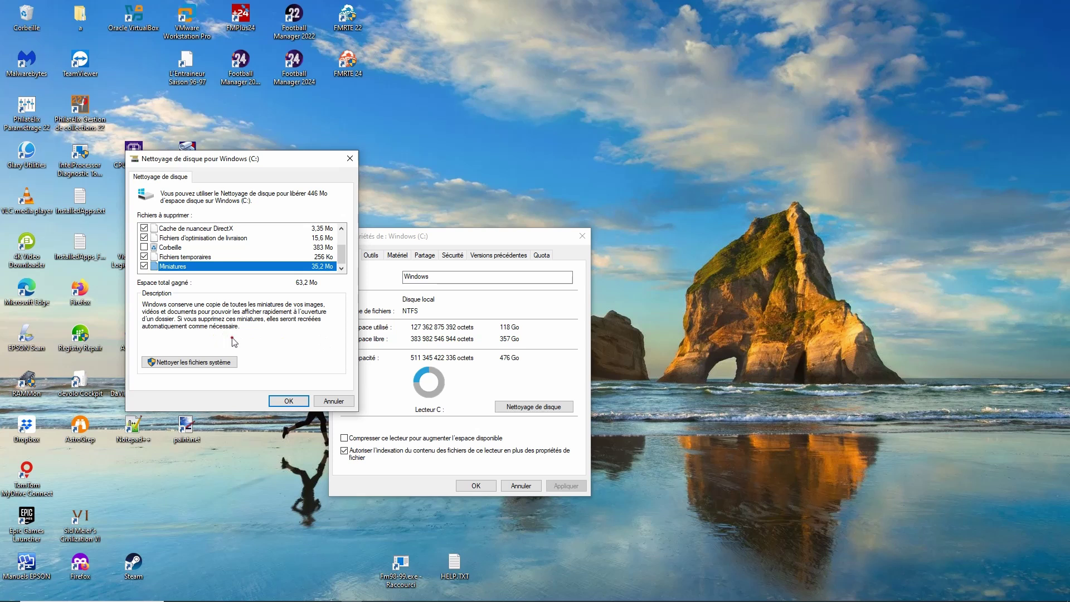
click(288, 401)
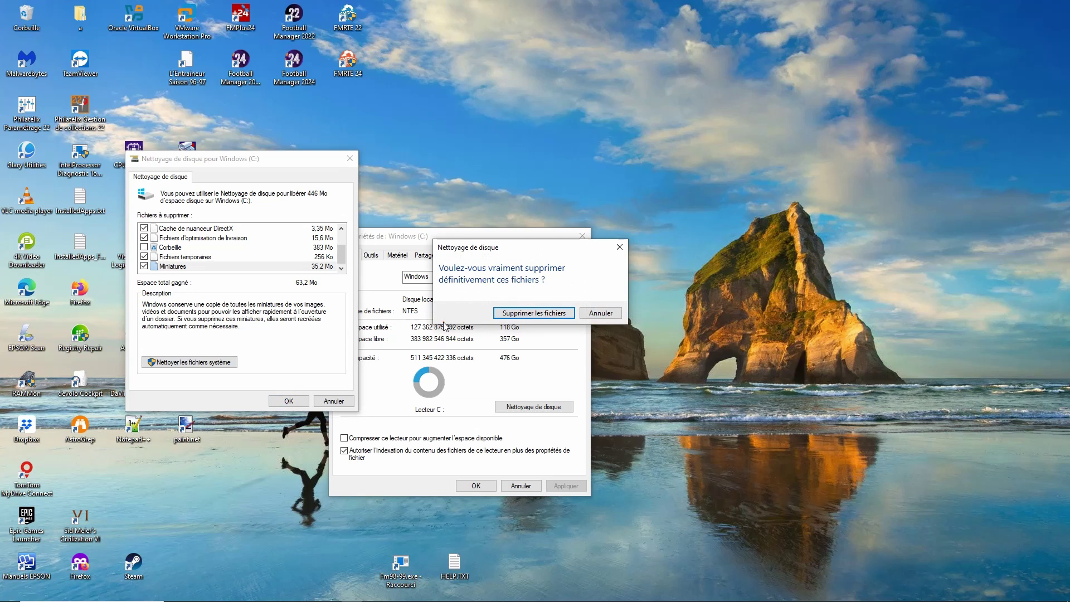
click(516, 318)
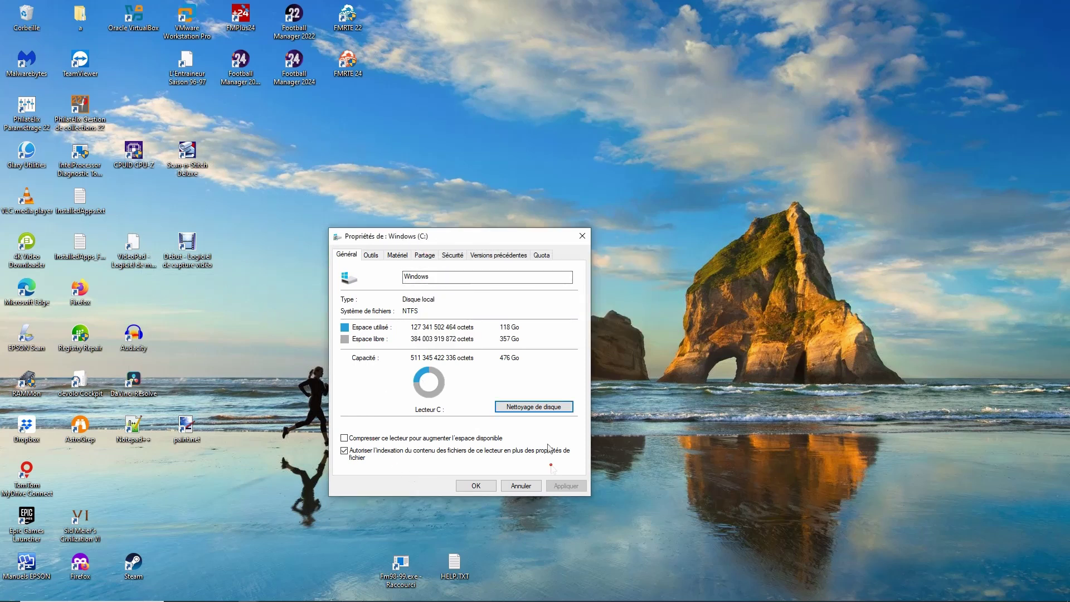
- Rerun Disk Cleanup on drive C: and review the remaining file categories, including the description of Fichiers Internet temporaires
click(543, 407)
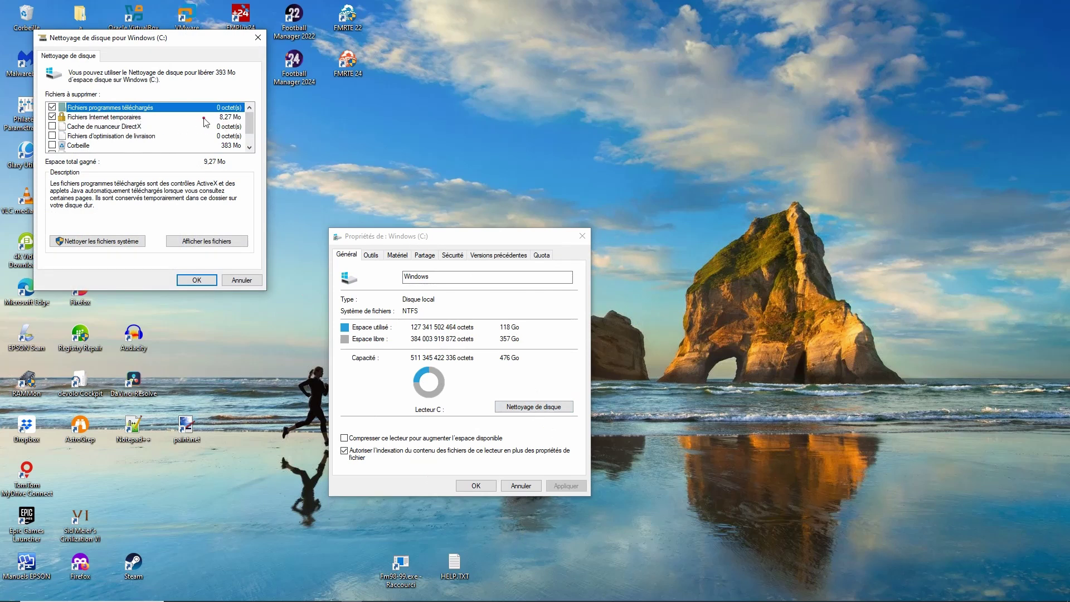
drag(176, 41, 329, 121)
scroll(405, 228, down, 2)
scroll(334, 211, up, 2)
click(258, 196)
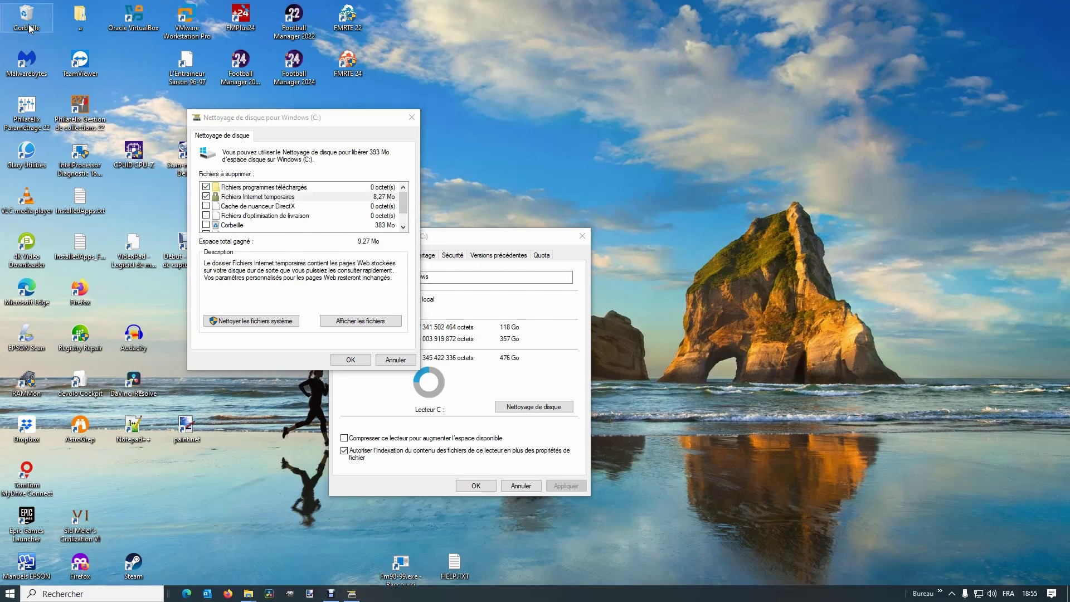
- Open the Recycle Bin from the desktop, empty it and close its window
double_click(29, 28)
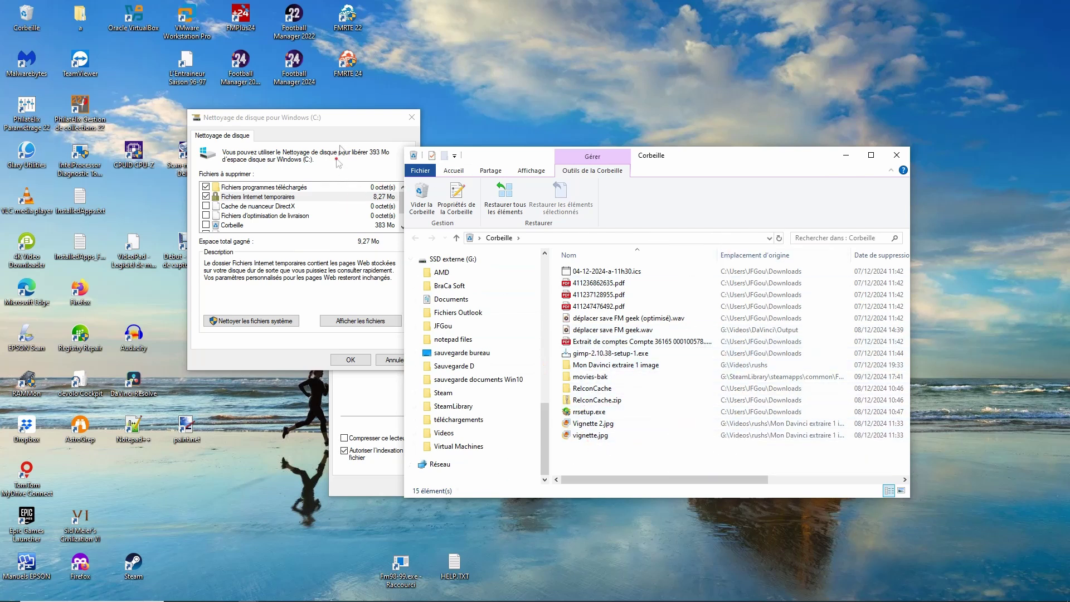
drag(341, 119, 294, 109)
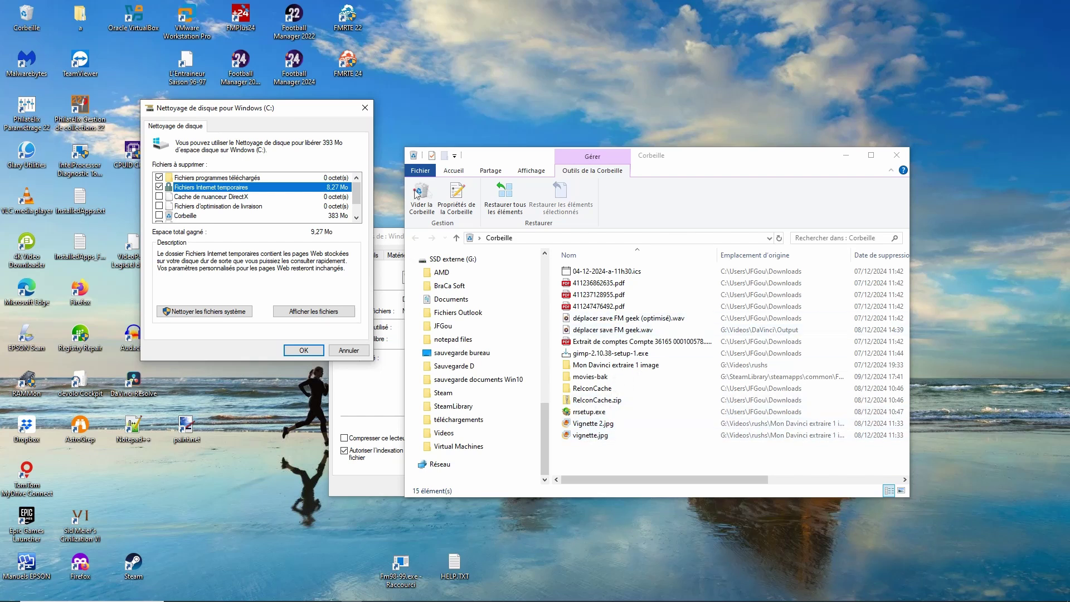
click(420, 202)
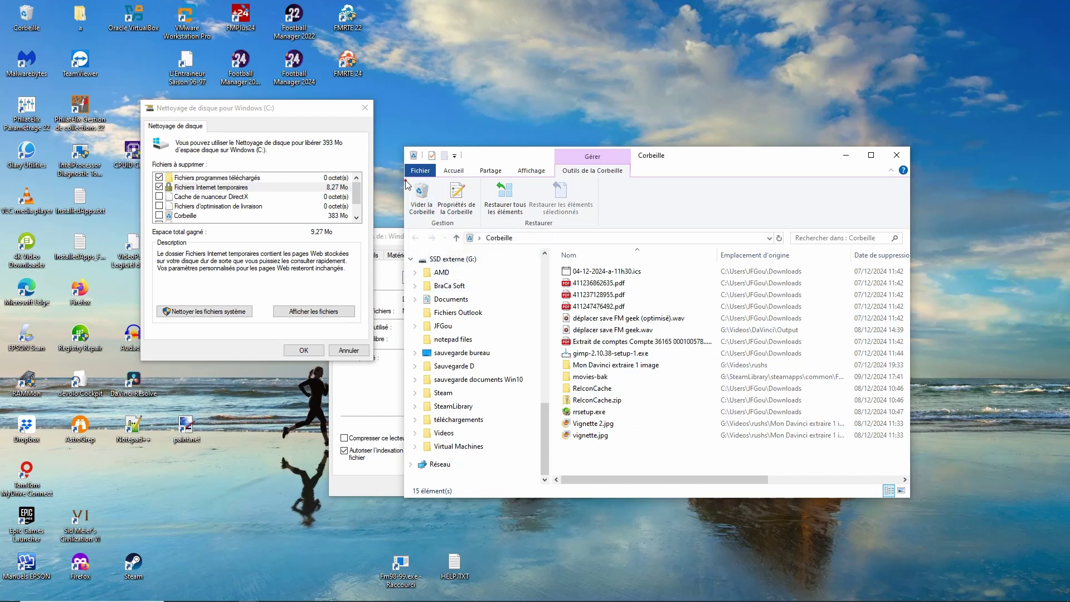
click(417, 197)
click(896, 155)
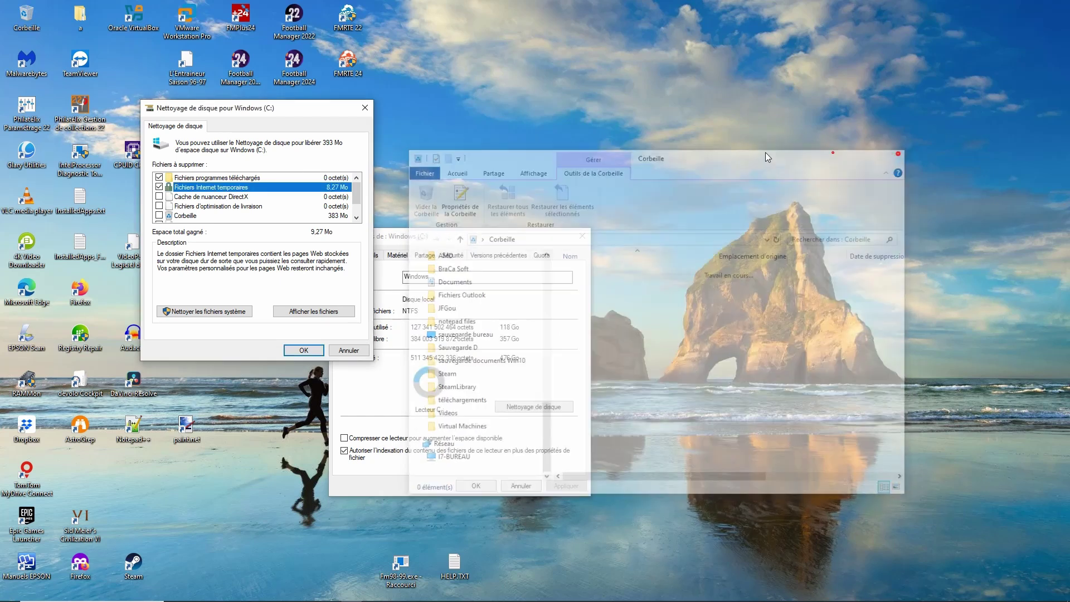
- Recheck the file categories in Disk Cleanup for drive C: and view the files in Fichiers Internet temporaires
click(221, 221)
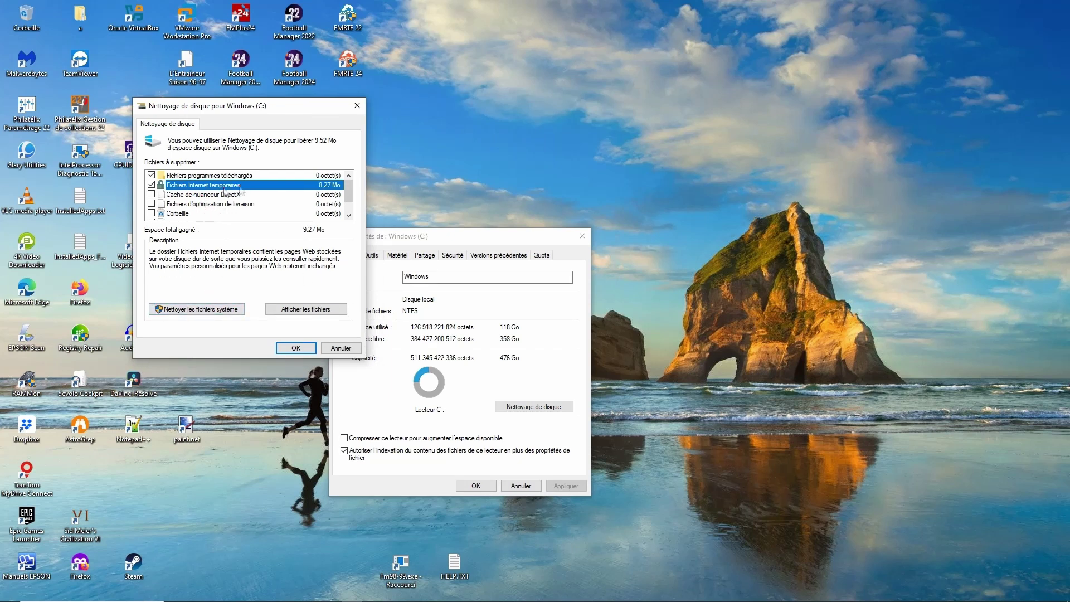
click(283, 311)
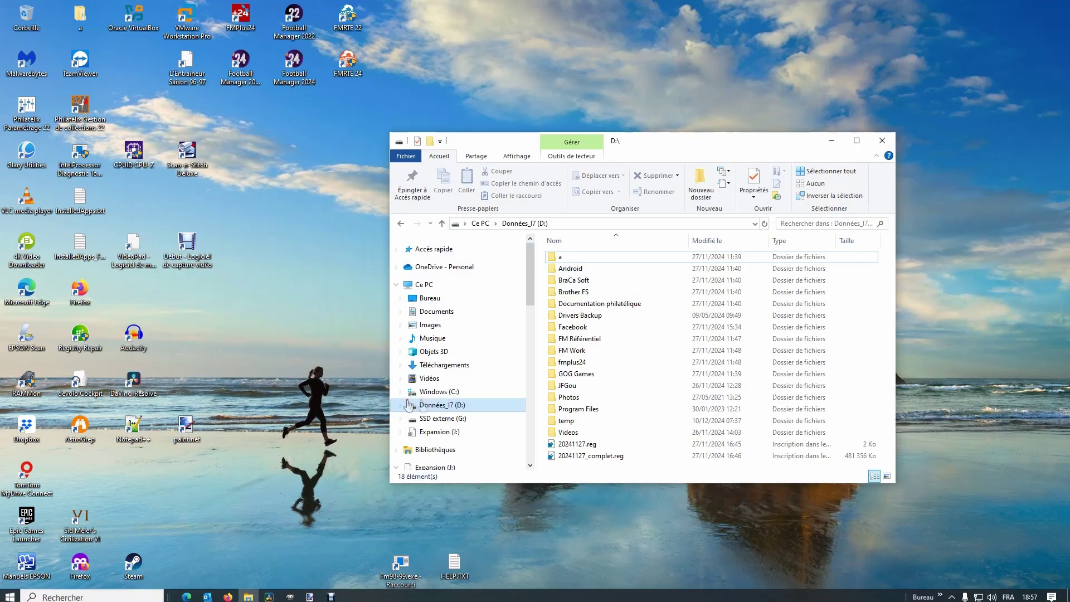
- Open the properties of the Données_I7 (D:) drive and check what Disk Cleanup offers for it
right_click(443, 405)
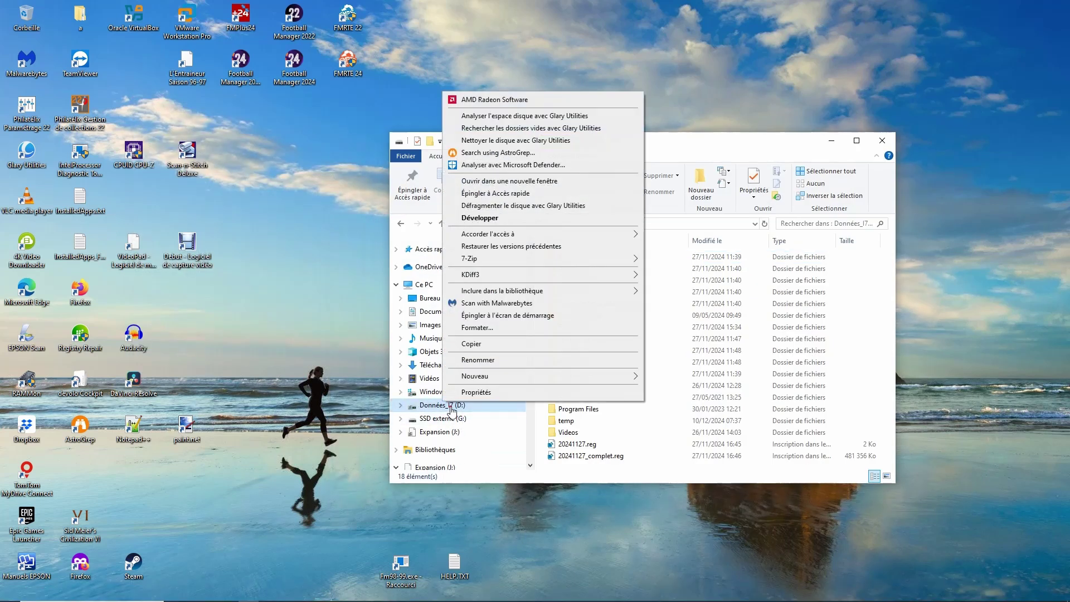
click(485, 391)
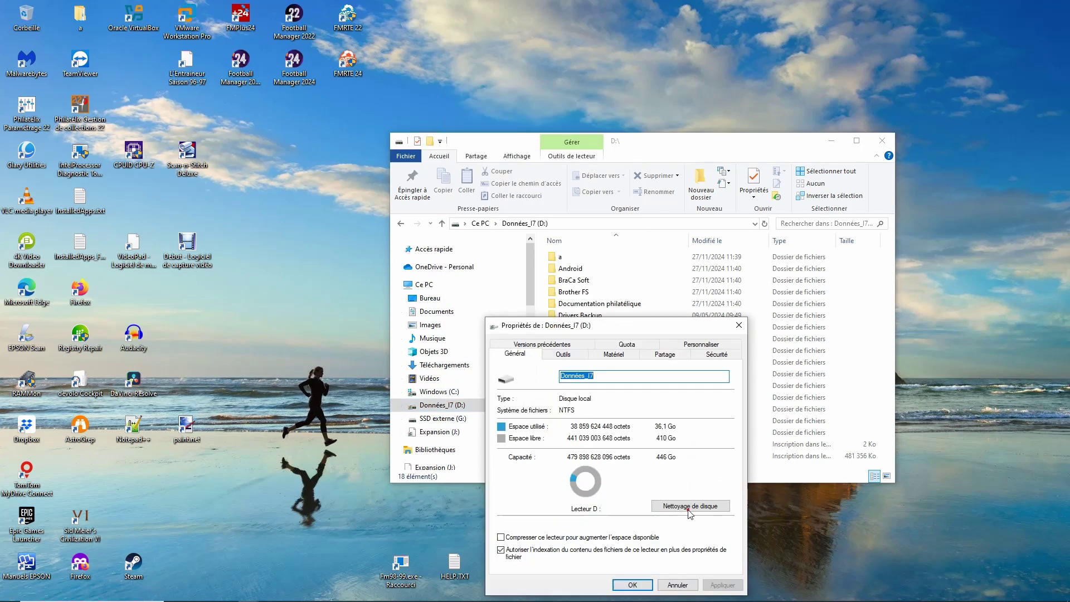
click(683, 505)
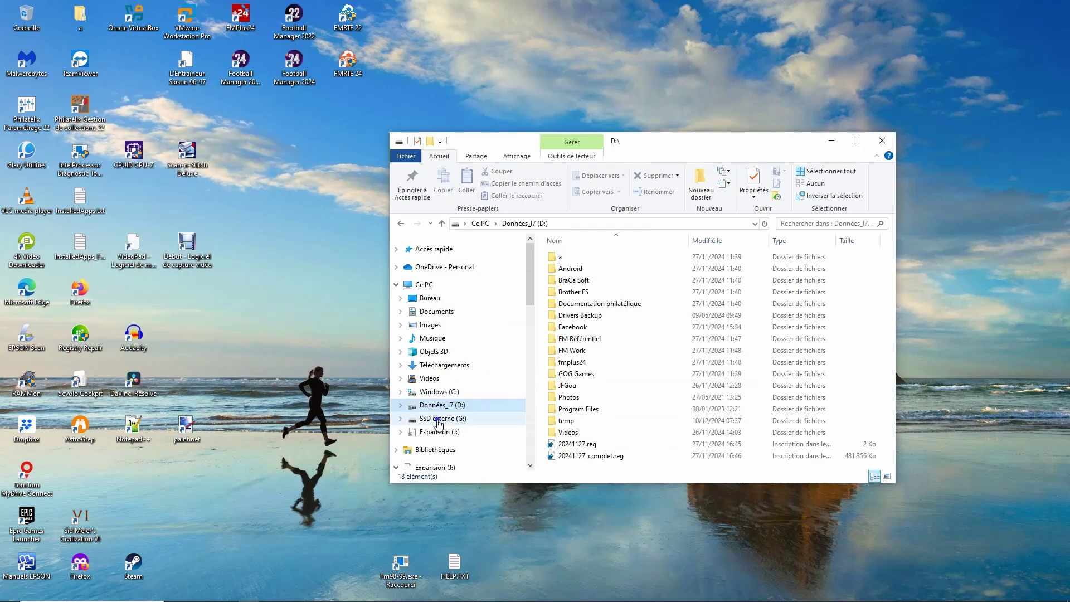
- Check Disk Cleanup for the SSD externe (G:) drive from its properties, cancelling both dialogs without cleaning
right_click(438, 420)
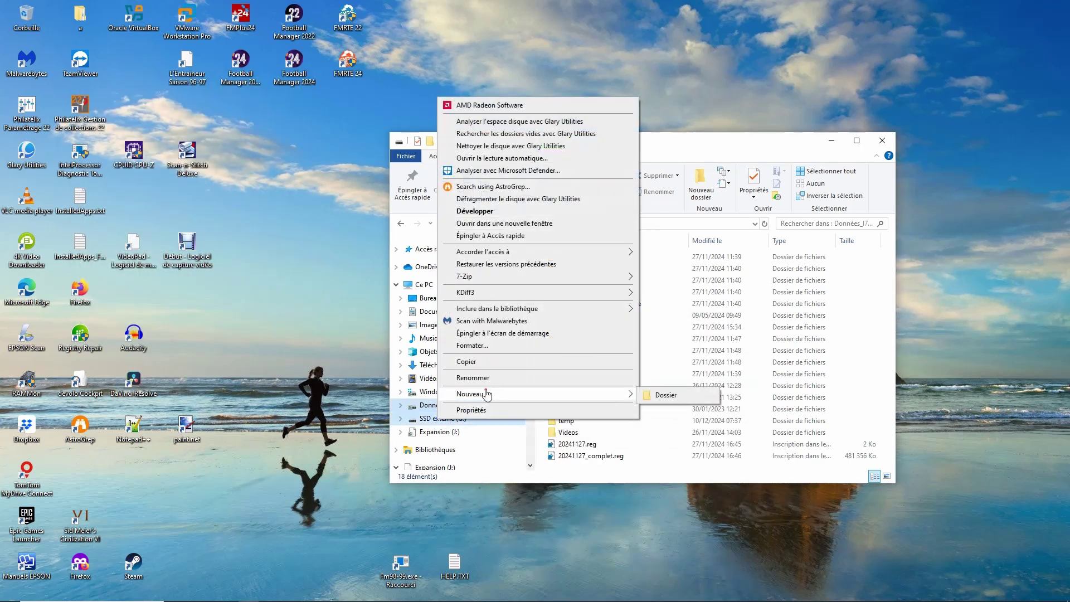
click(467, 411)
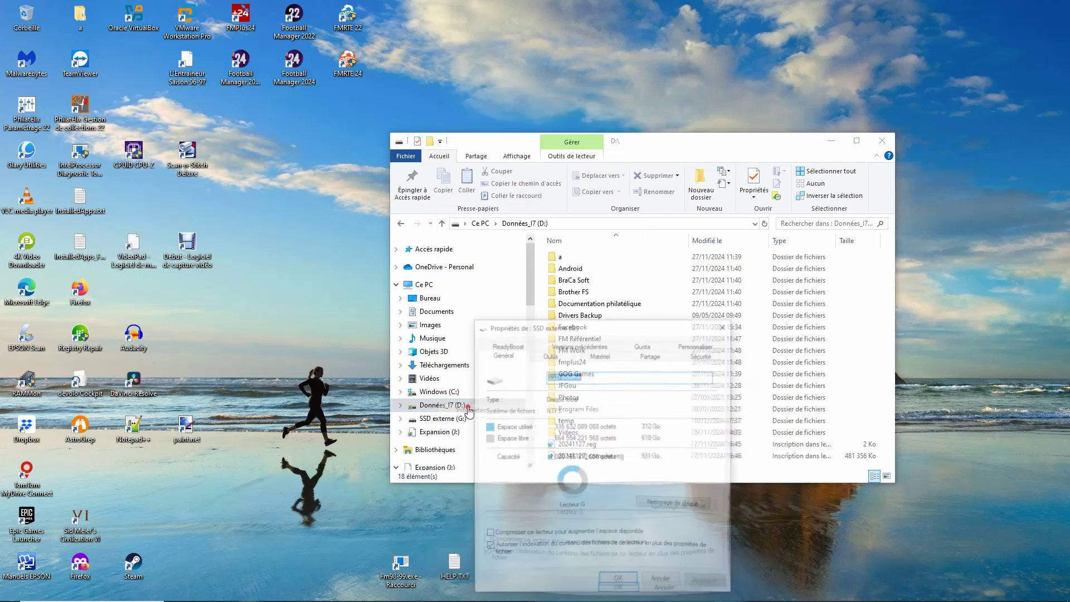
click(675, 507)
click(289, 345)
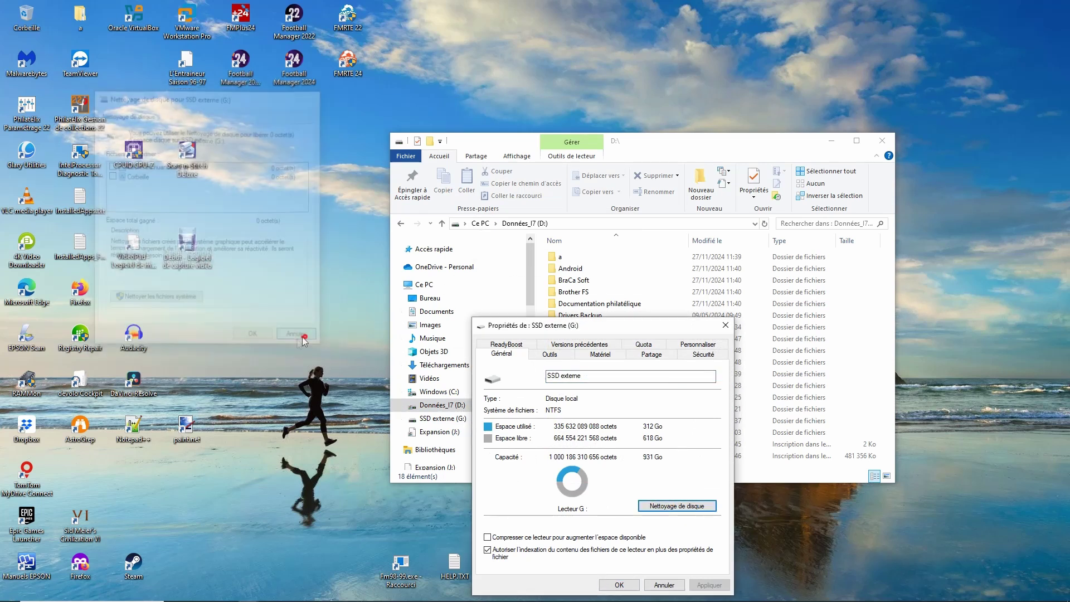
click(660, 584)
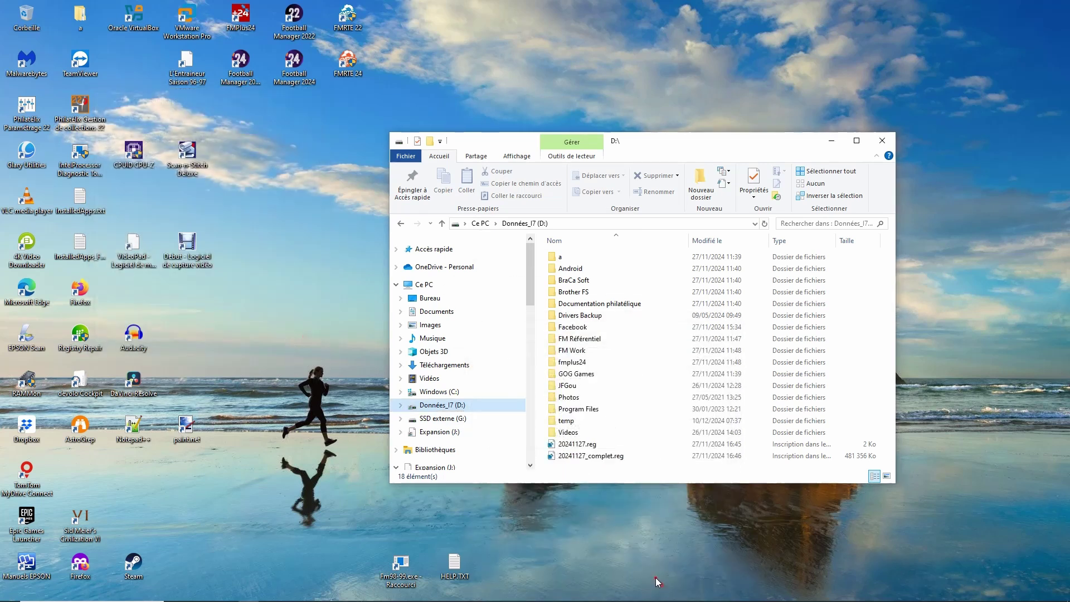
- Look at the properties of the Expansion (J:) drive and close them without changes
right_click(438, 432)
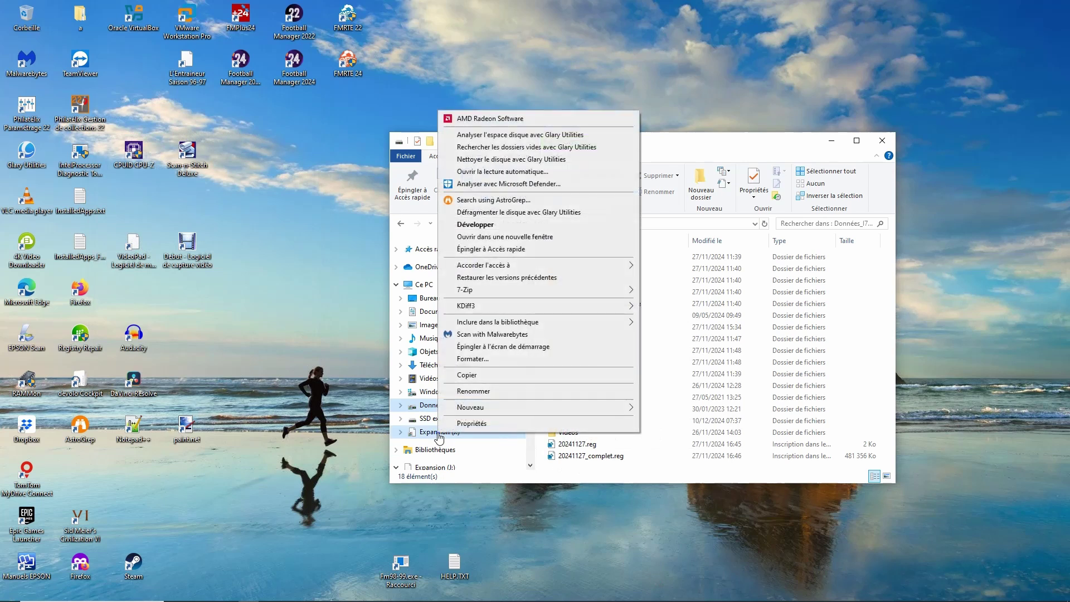
click(457, 429)
click(681, 584)
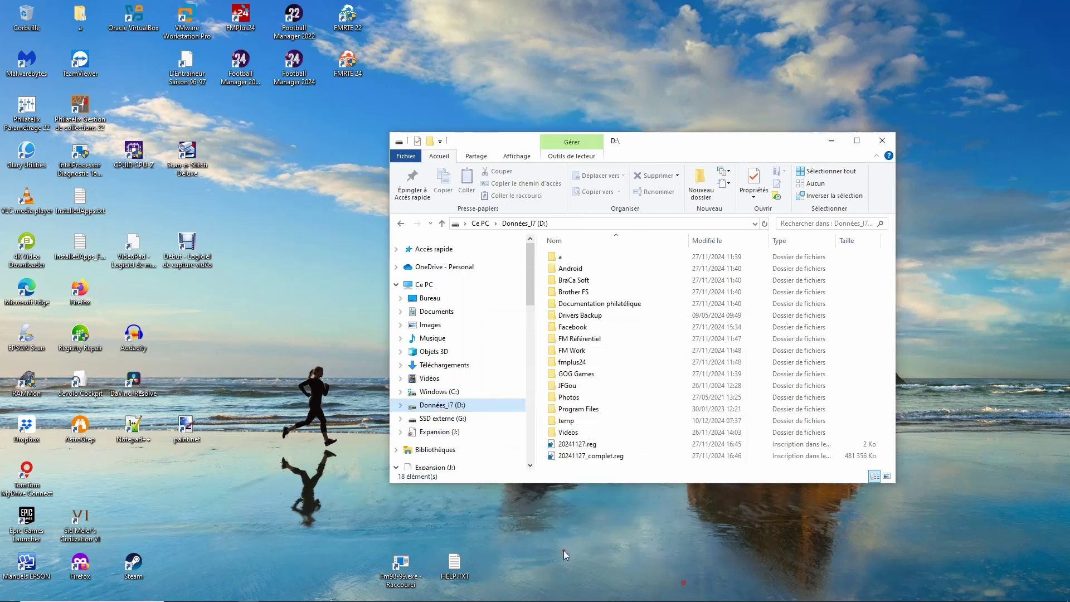
- Reopen the properties of the Windows (C:) drive, move the dialog up and start Disk Cleanup again
right_click(437, 393)
click(462, 369)
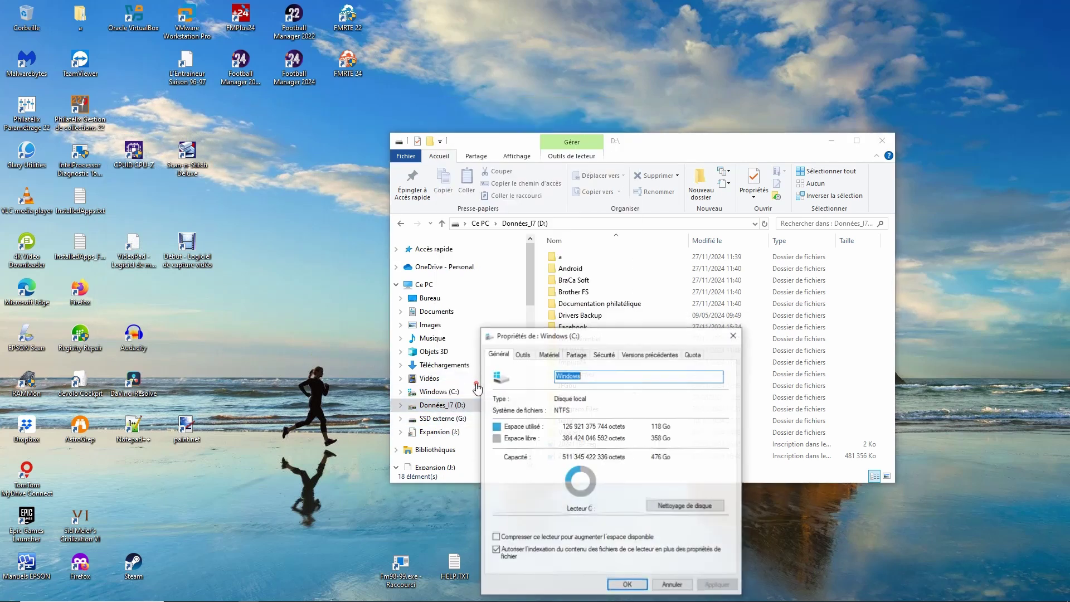
drag(591, 335, 450, 110)
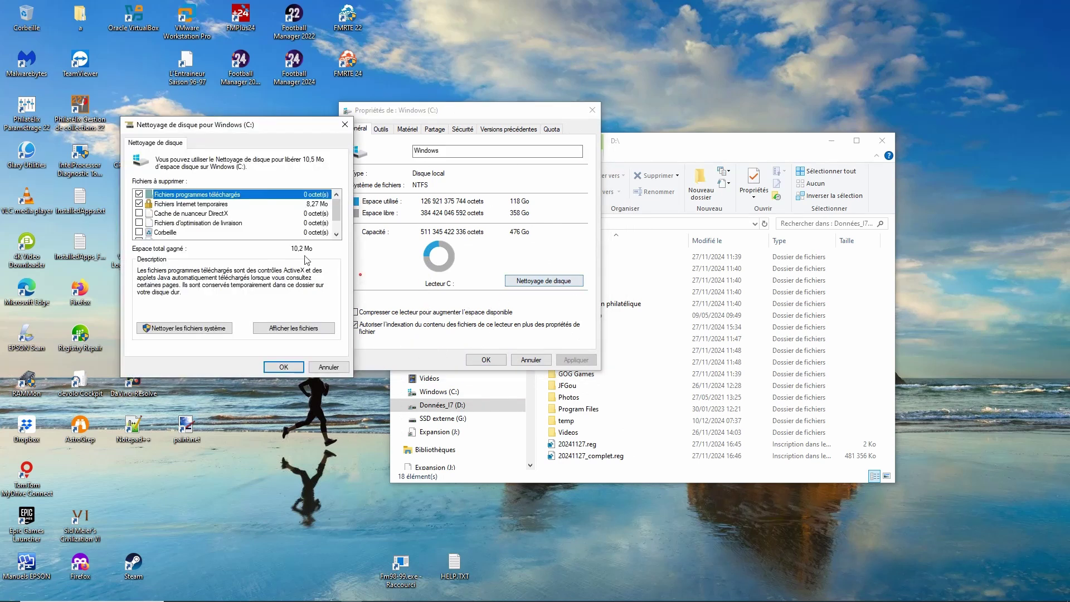
- Review the deletable files listed for Windows (C:), extend Disk Cleanup to system files and reposition its dialog
scroll(337, 223, down, 2)
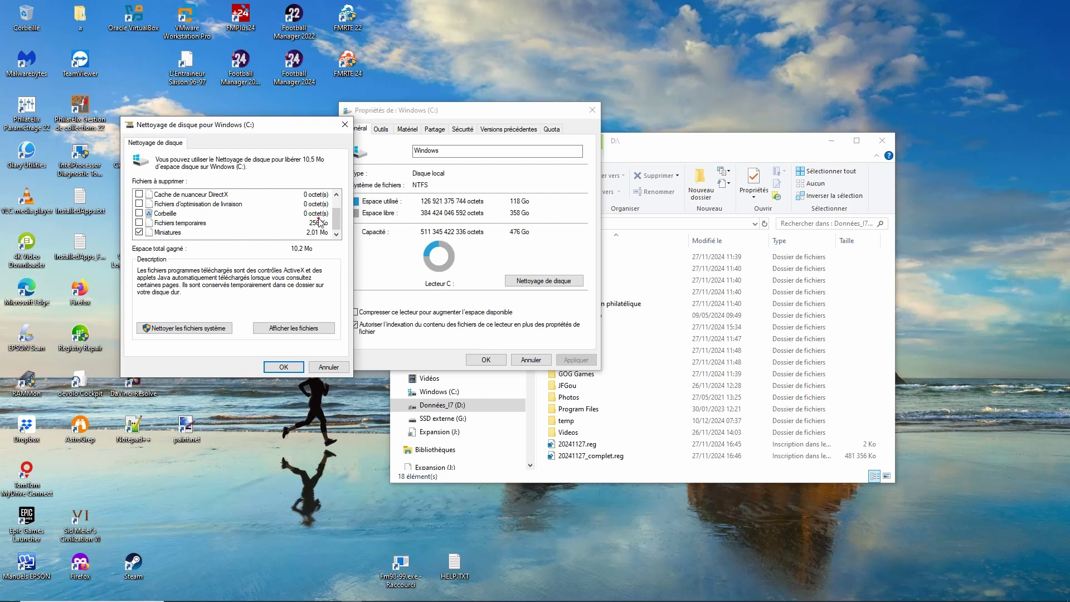
scroll(340, 217, up, 2)
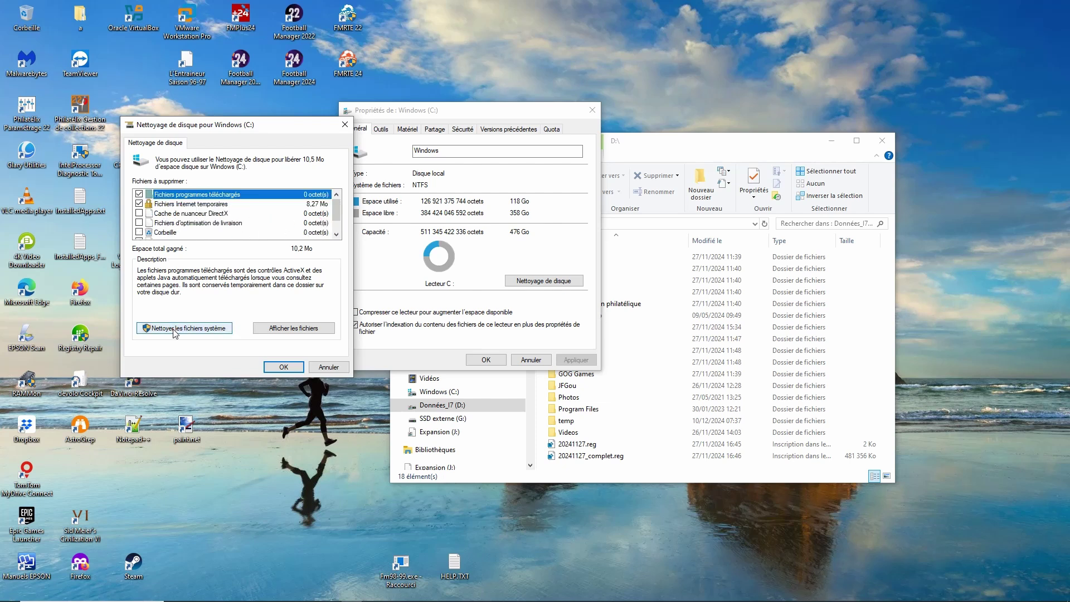
click(175, 330)
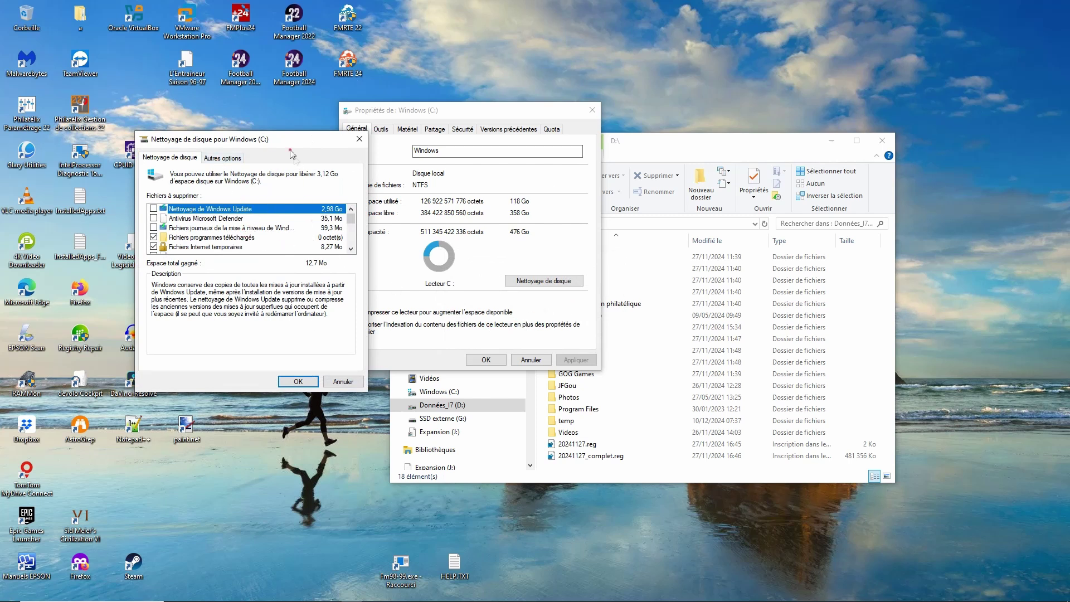
drag(274, 146, 345, 179)
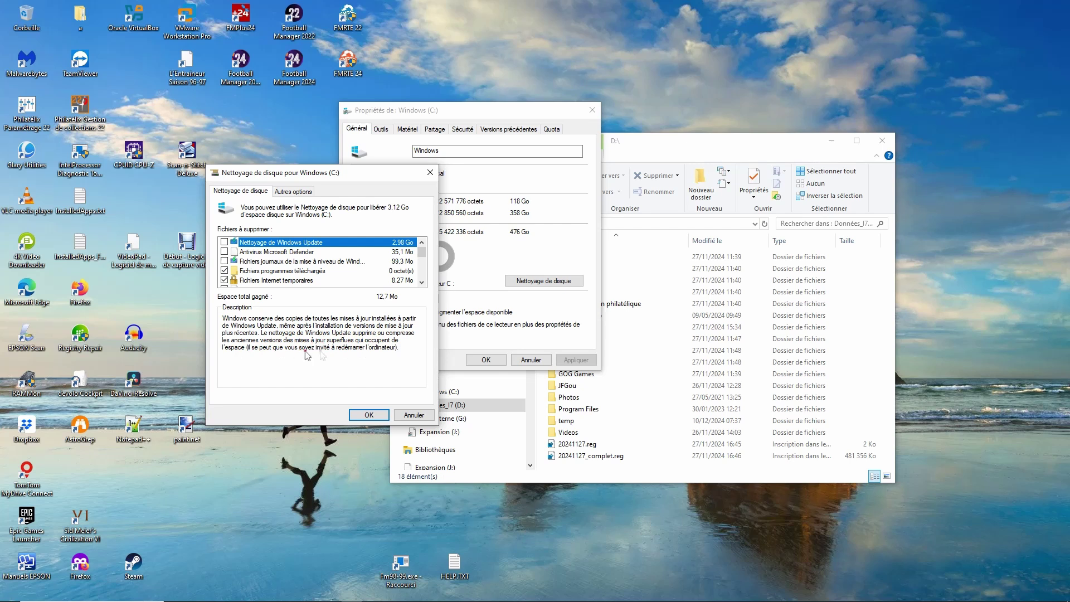
- Mark Nettoyage de Windows Update, Antivirus Microsoft Defender and the Windows upgrade log files for deletion
click(225, 242)
click(281, 252)
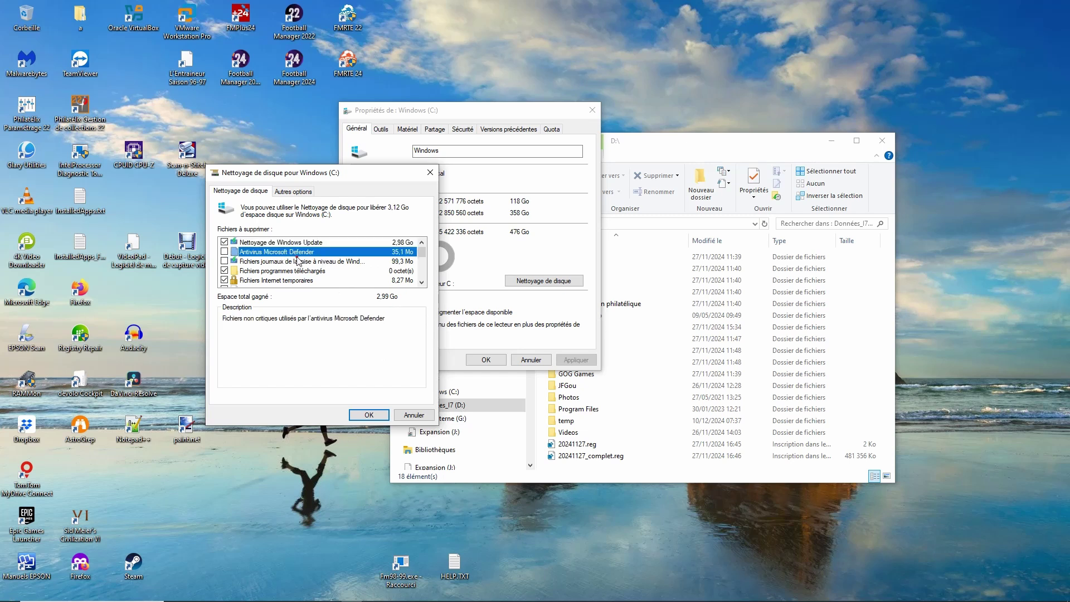
click(224, 251)
click(272, 261)
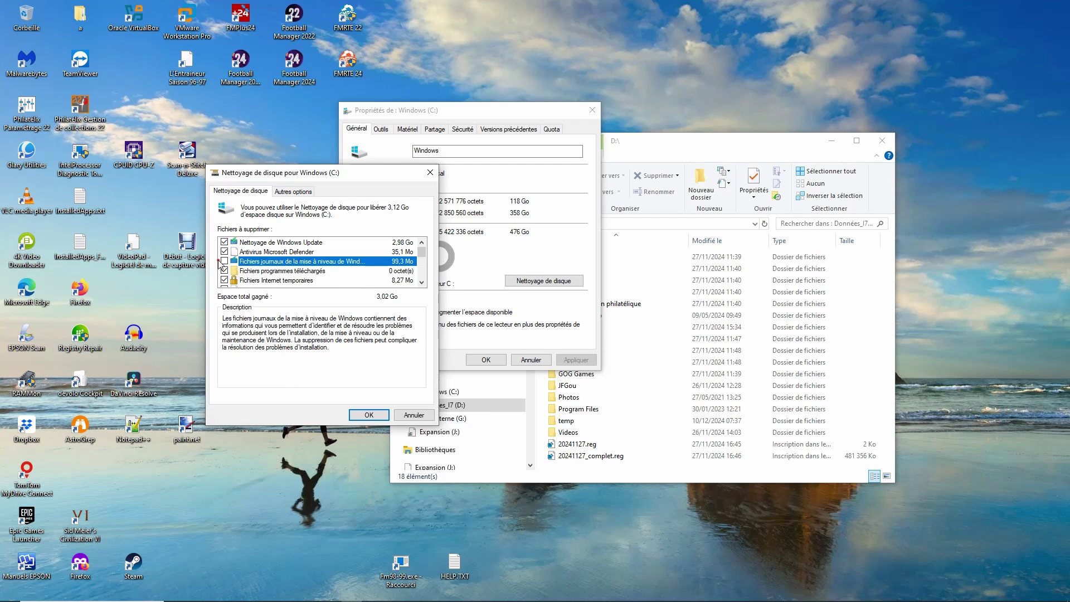
- Mark Fichiers de minividage d'erreurs système for deletion and read the descriptions of the temporary Internet files and Windows error reports
scroll(269, 278, down, 1)
click(270, 252)
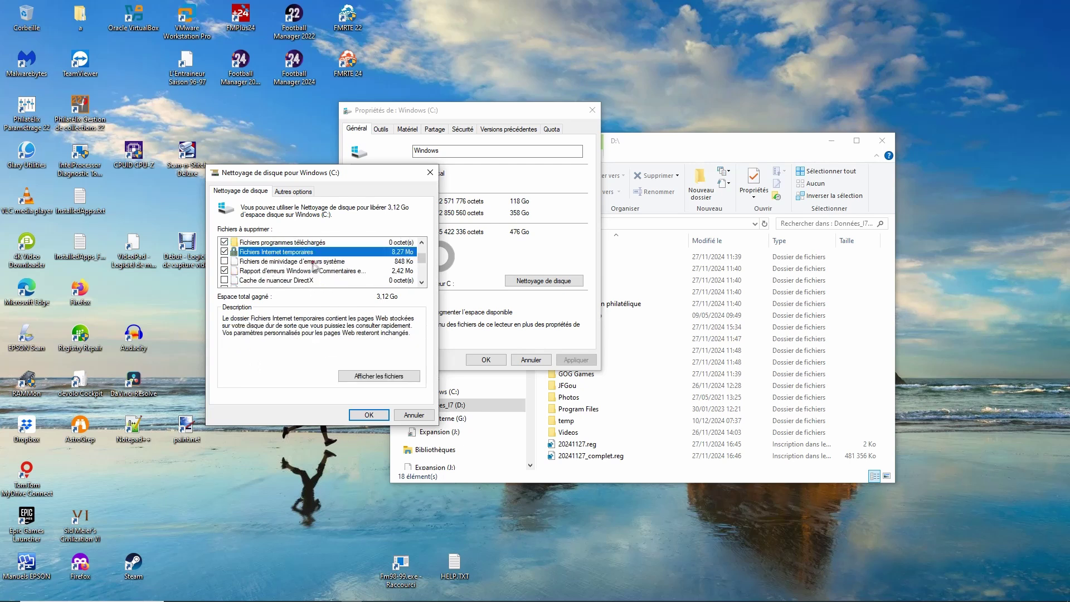
click(288, 262)
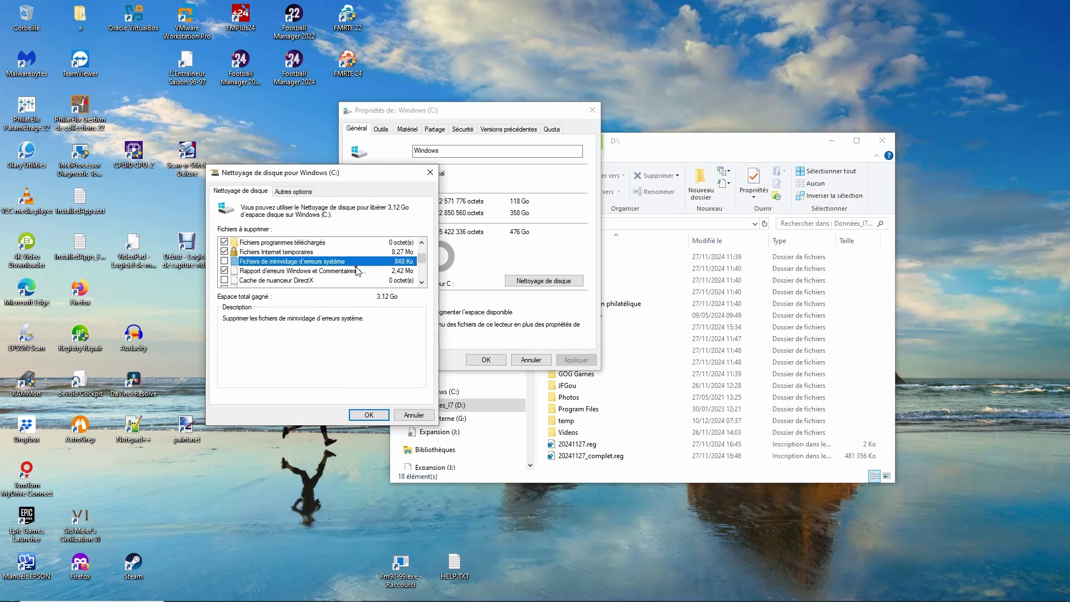
click(224, 261)
click(277, 272)
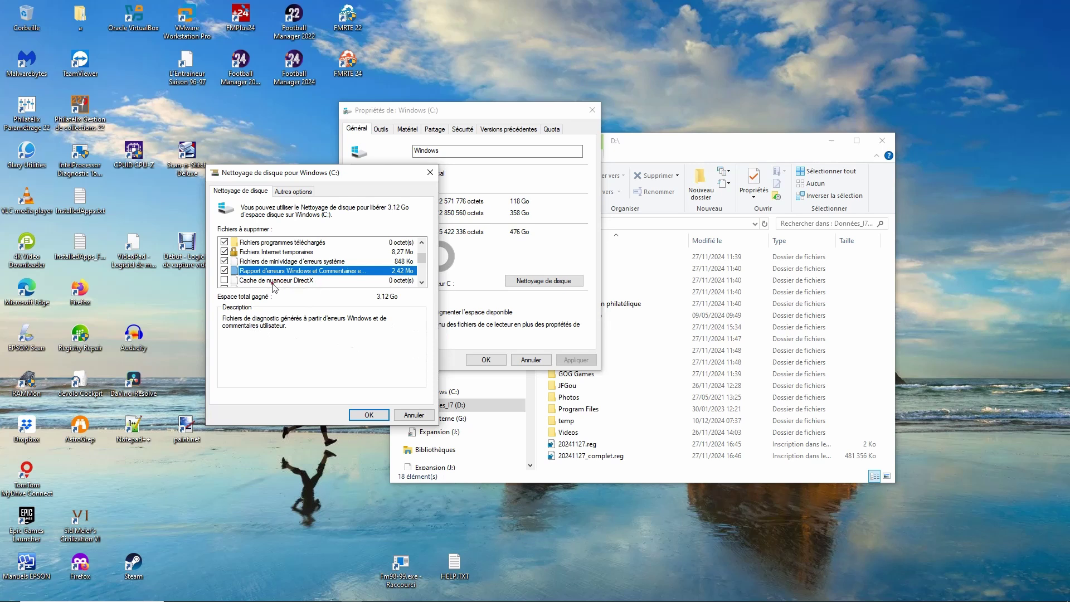
- Mark Fichiers temporaires and Fichiers d'installation temporaires de Windows for deletion
scroll(273, 284, down, 1)
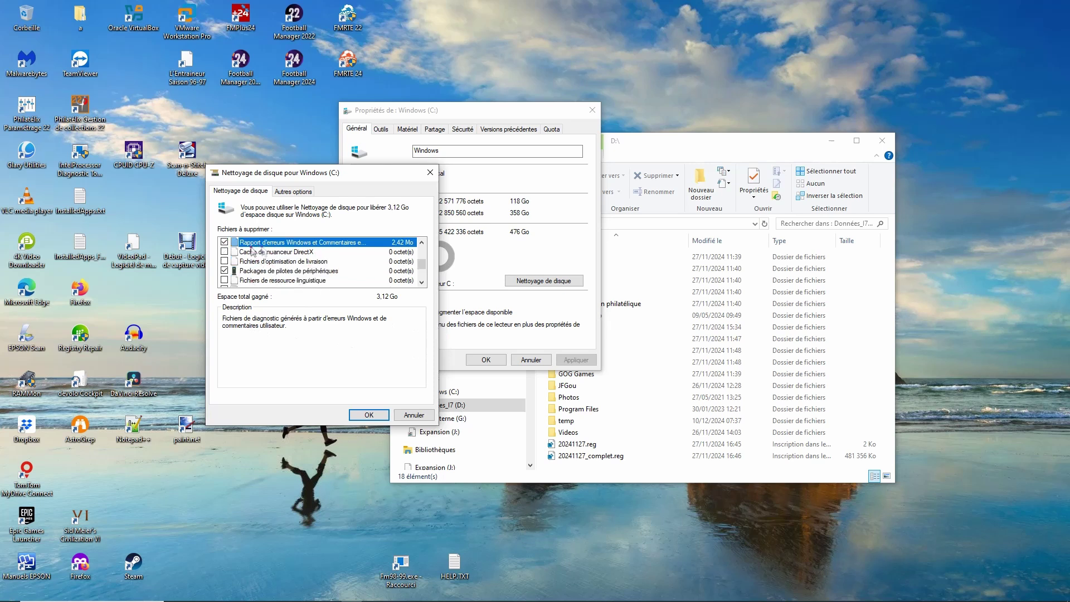
scroll(297, 277, down, 2)
click(258, 262)
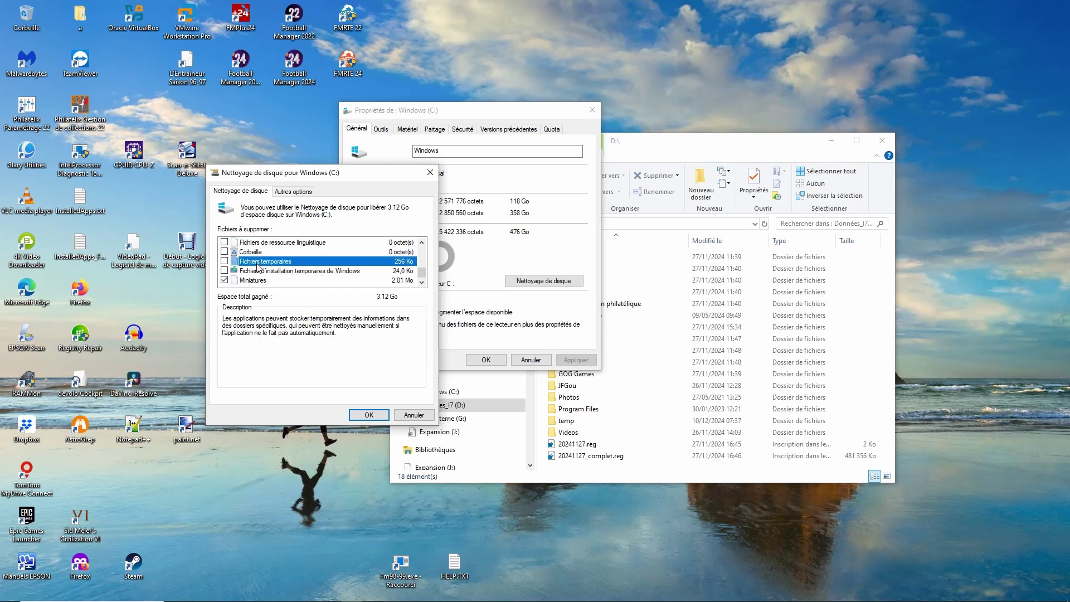
click(225, 261)
click(272, 271)
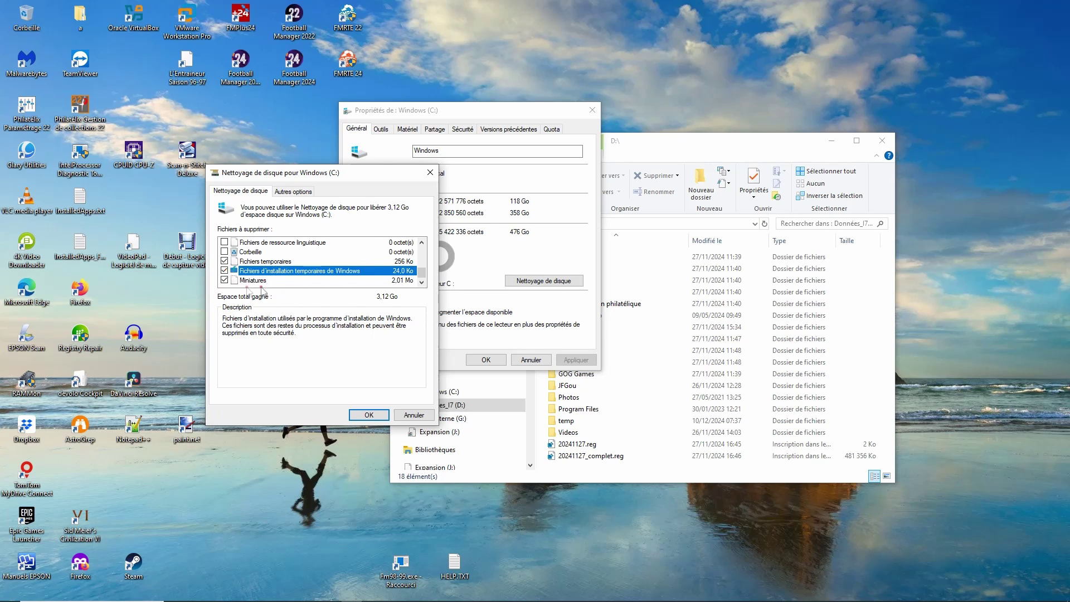
- Recheck the selected categories and run the cleanup of Windows (C:), confirming permanent deletion of the files
scroll(336, 279, up, 3)
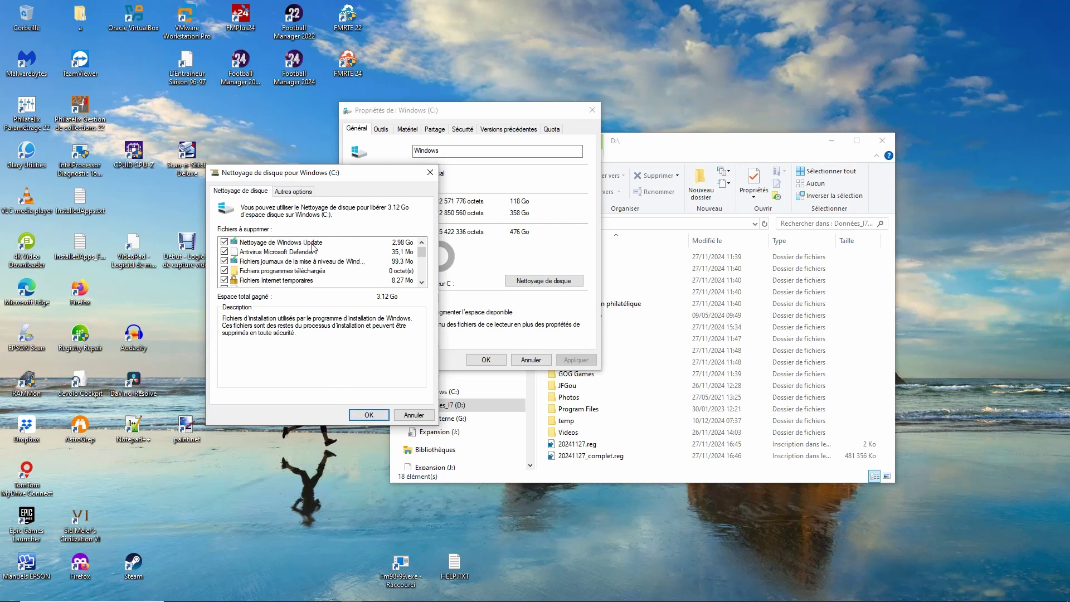
click(370, 415)
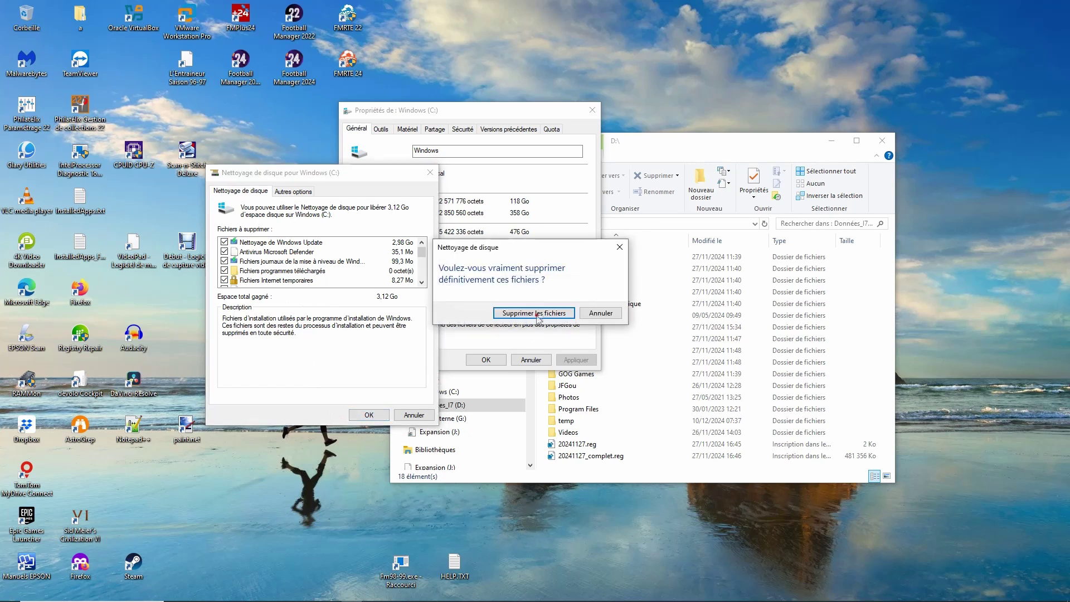
click(522, 313)
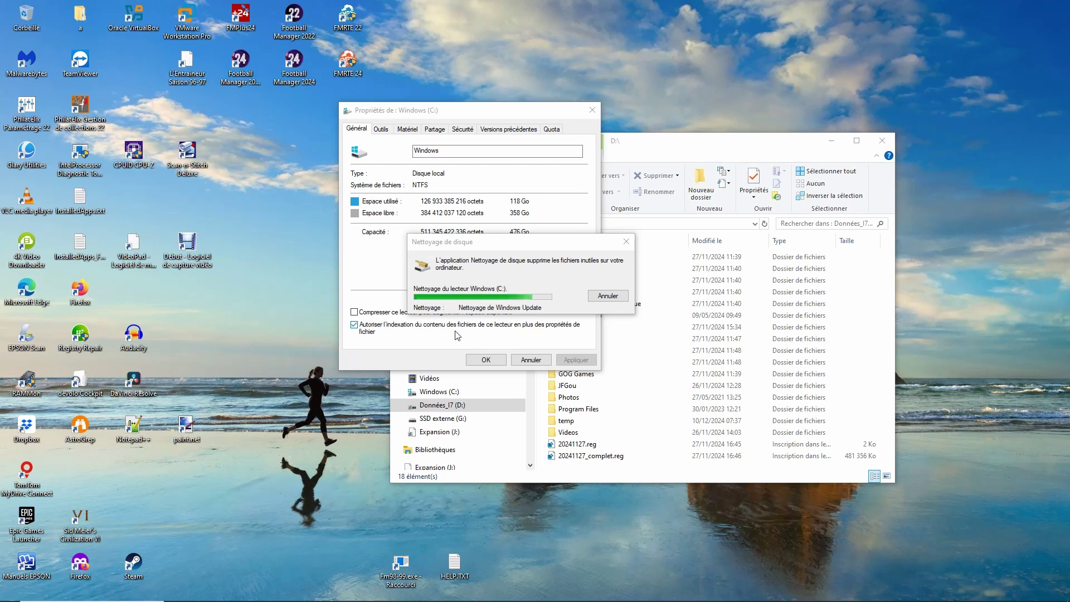
click(527, 274)
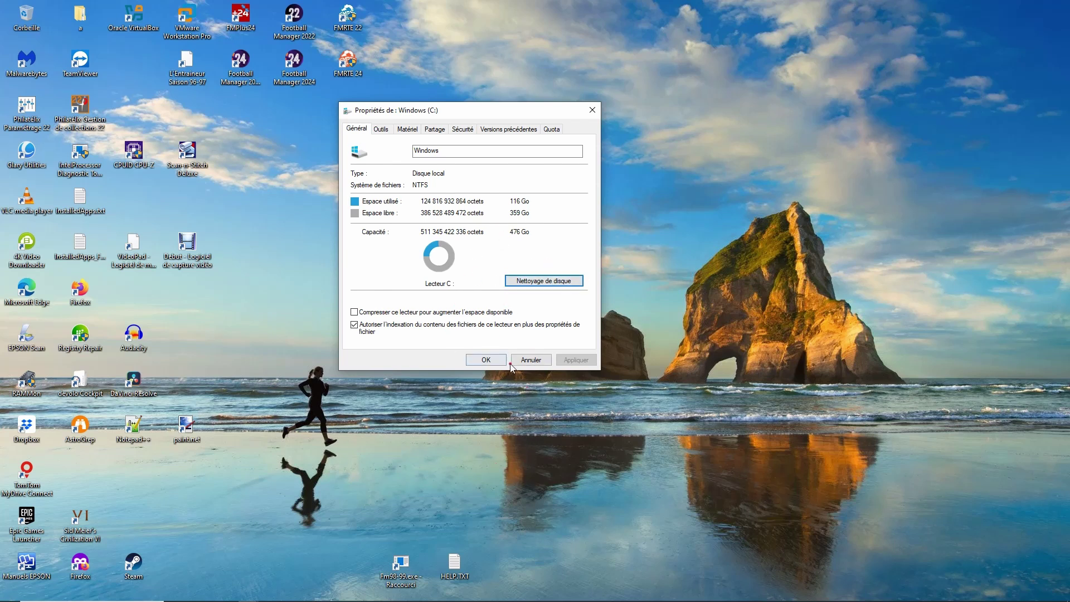
- Look at the tools and hardware information of the Windows (C:) drive, return to the general properties and close them
click(381, 130)
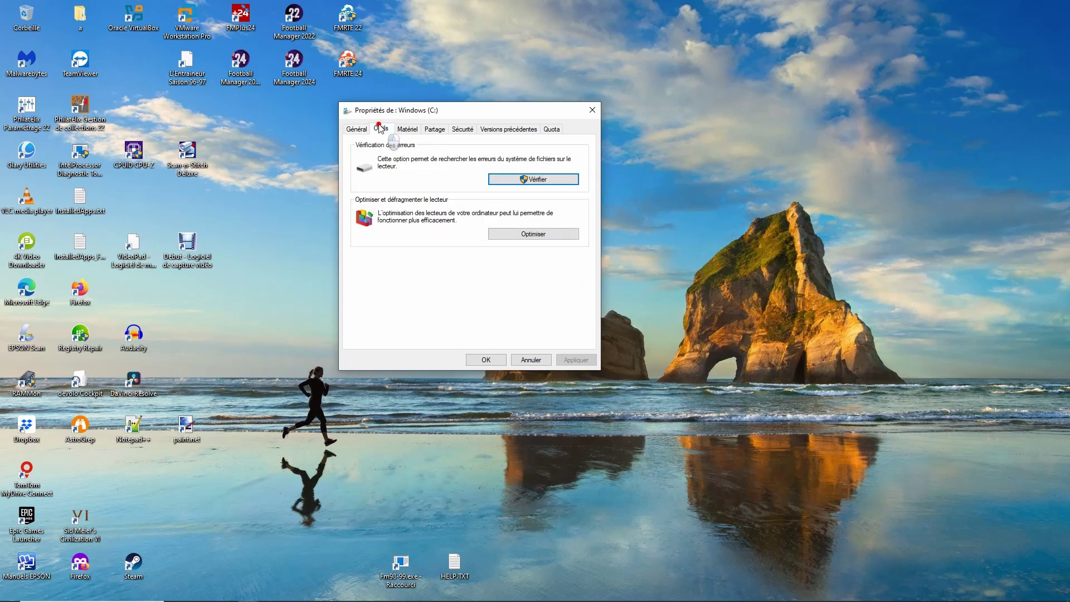
click(407, 130)
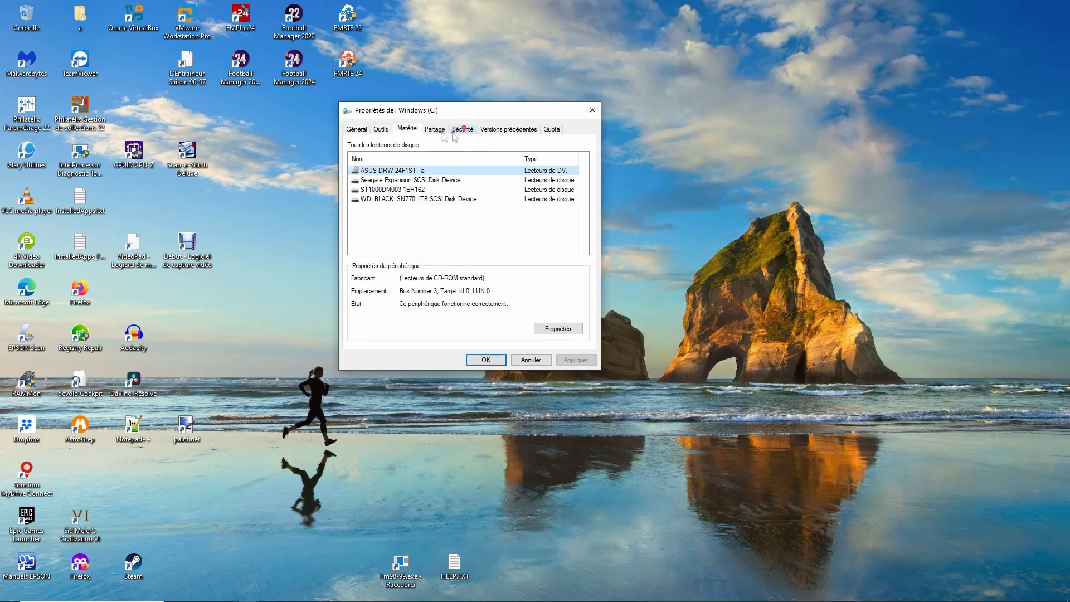
click(357, 129)
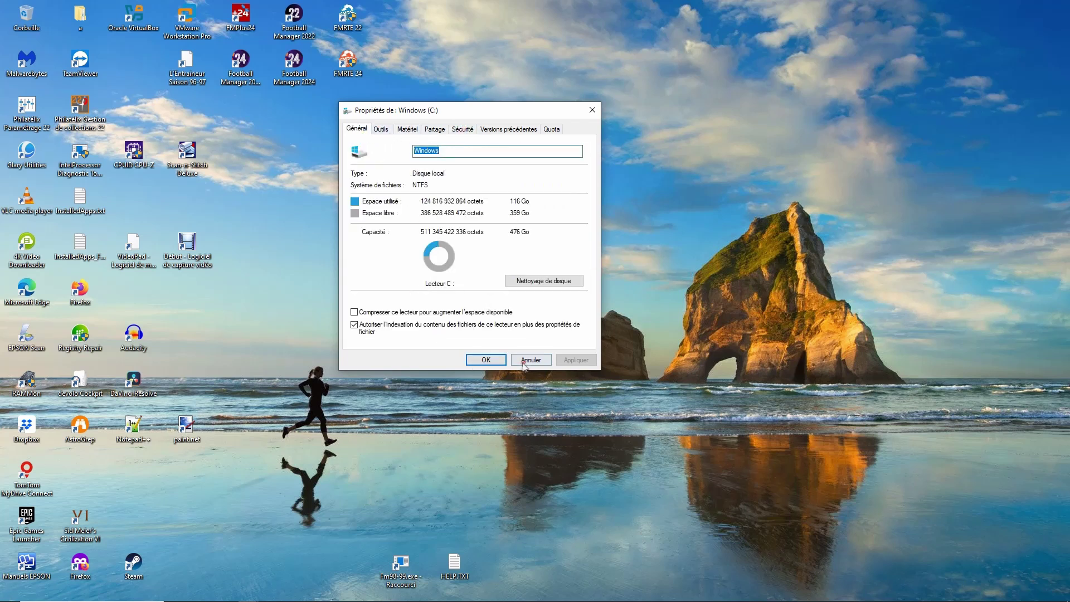
click(483, 361)
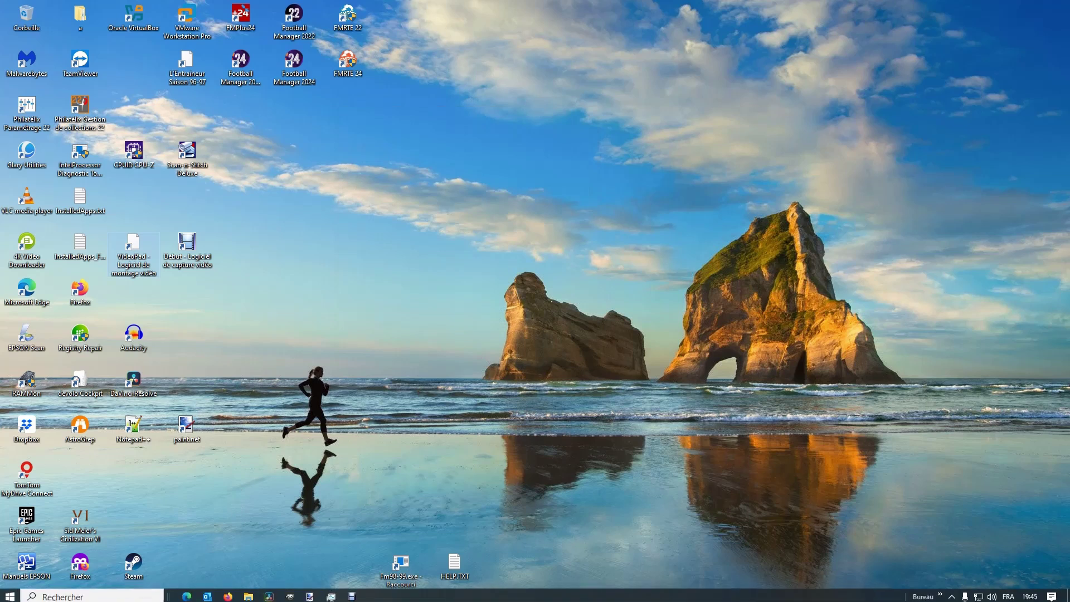
- Open File Explorer and show the properties of the Données_I7 (D:) drive
click(234, 592)
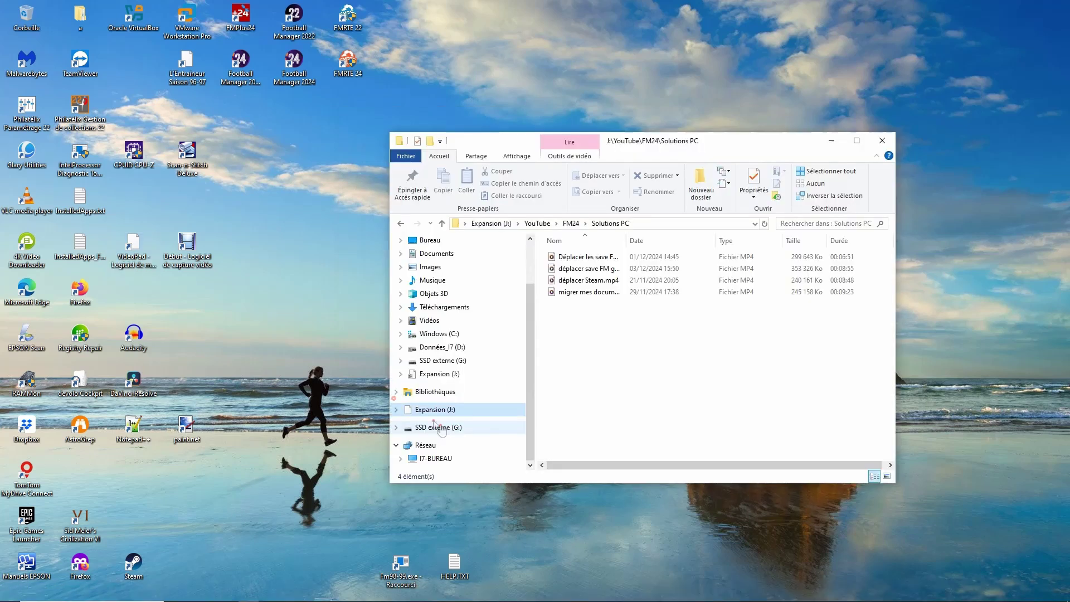
right_click(425, 347)
click(474, 347)
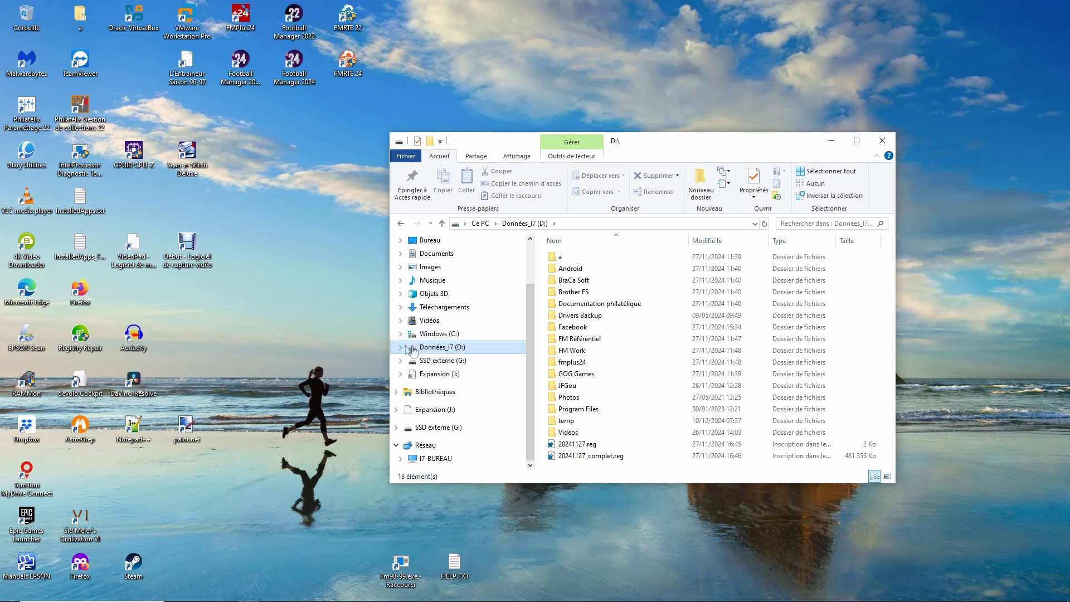
right_click(436, 351)
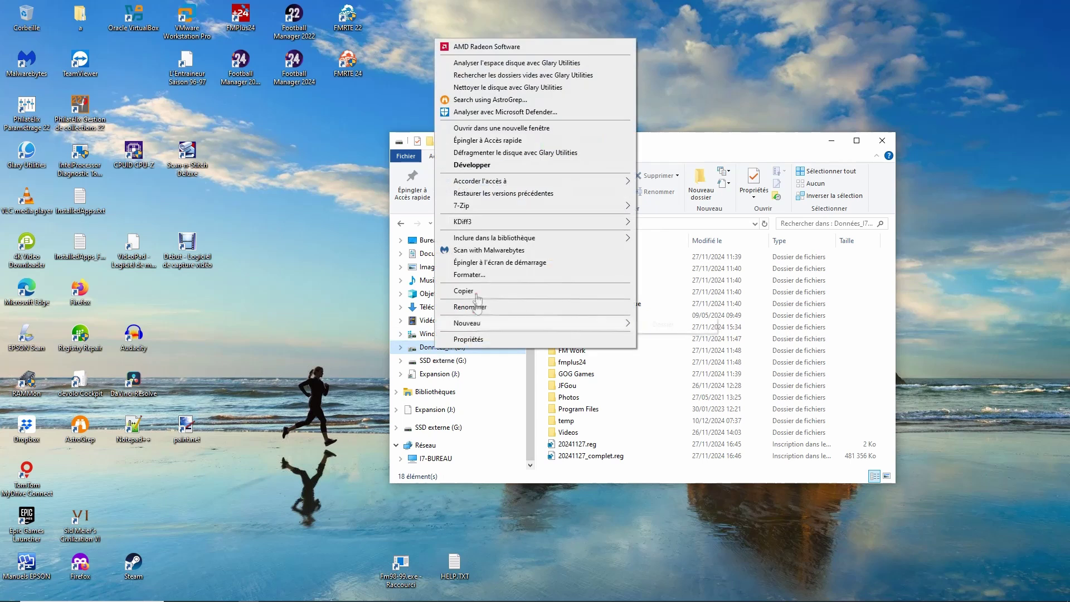
click(476, 339)
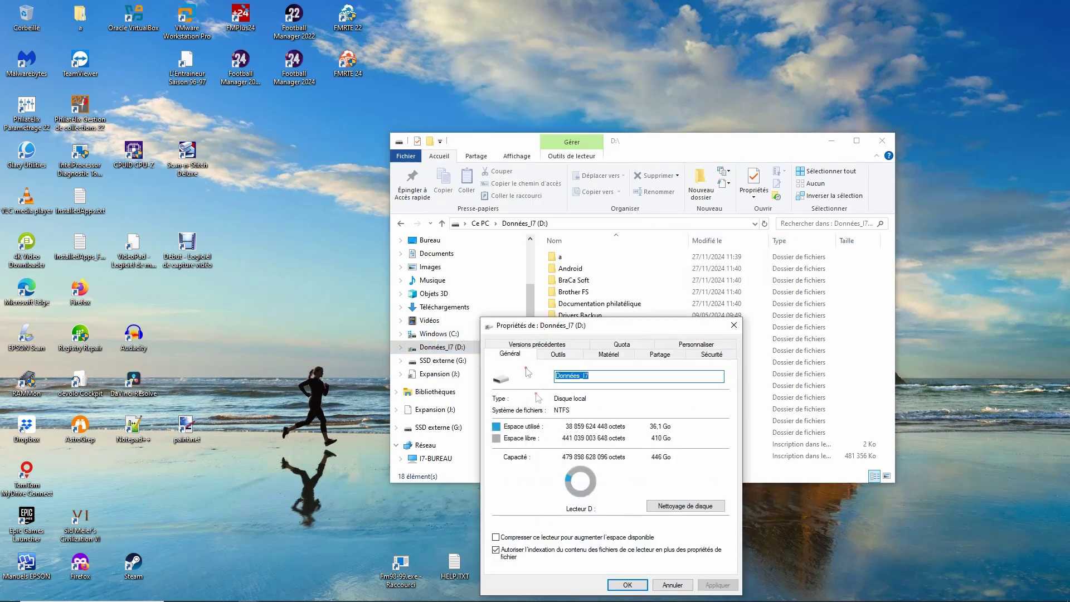
- Check Disk Cleanup for Données_I7 (D:), including system files and the additional options, and cancel both dialogs without cleaning
click(684, 506)
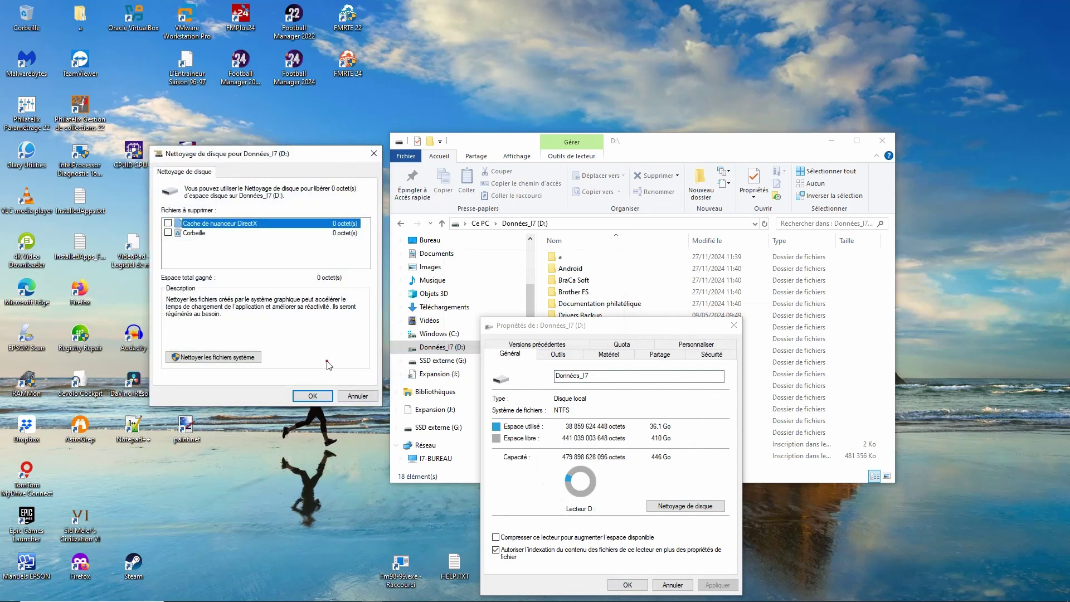
click(214, 355)
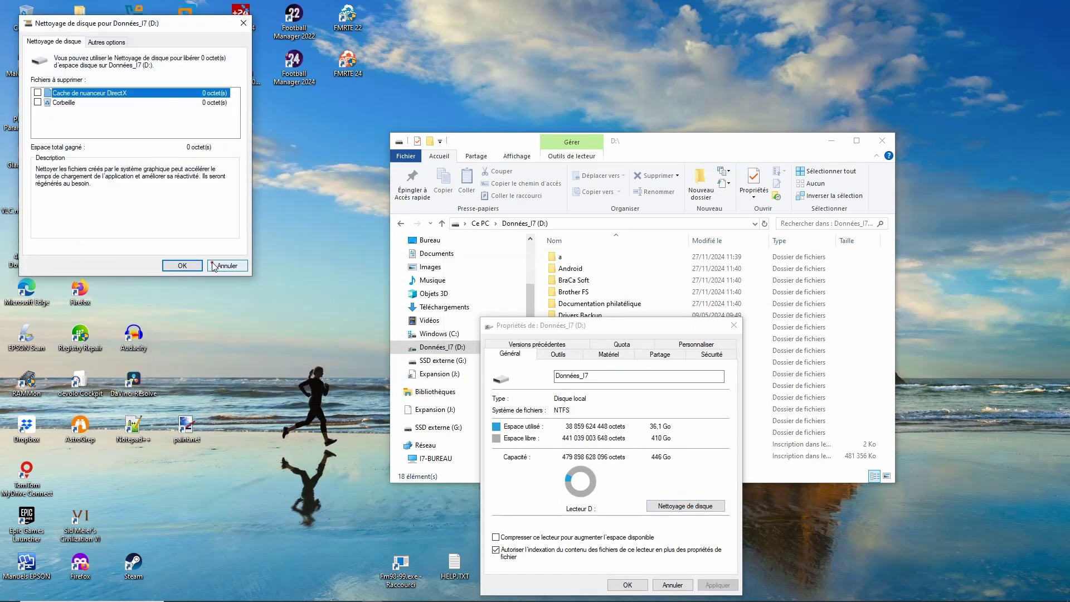
click(97, 43)
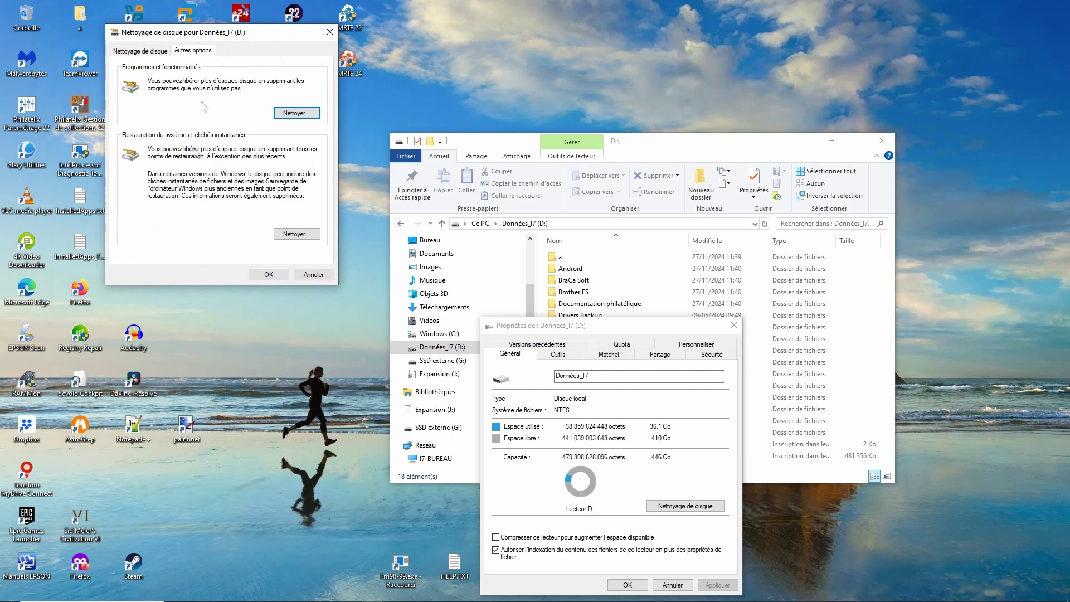
click(304, 276)
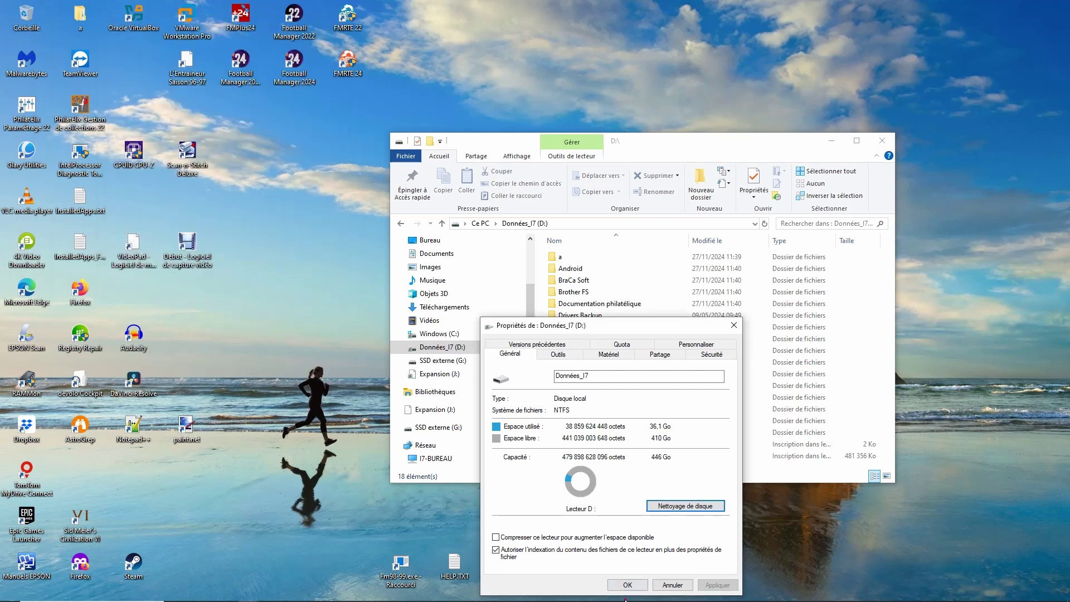
click(672, 584)
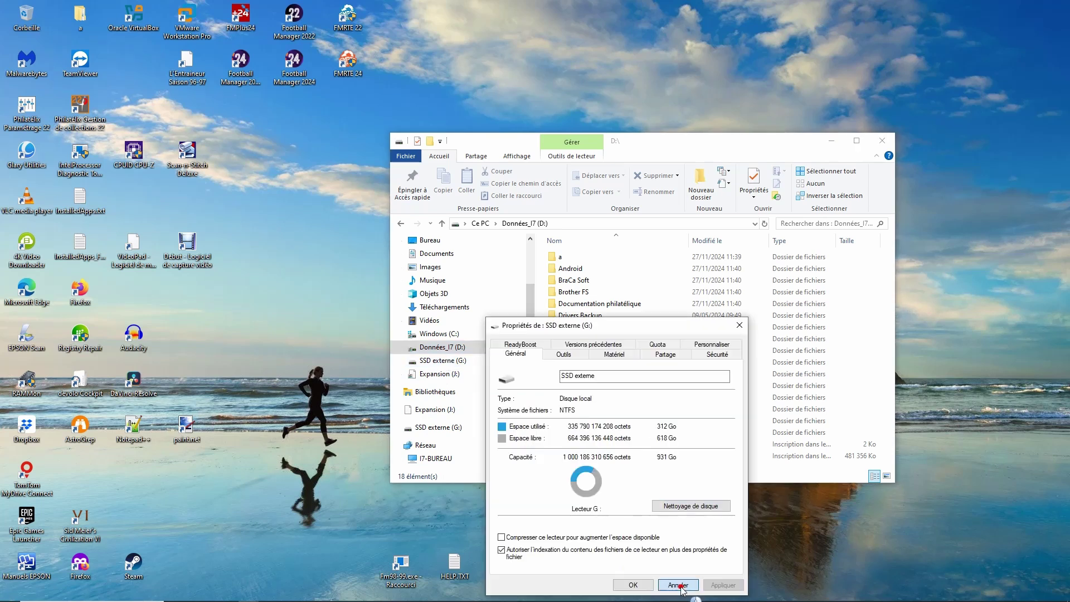
- Close the properties of the SSD externe (G:) drive without changes
click(683, 586)
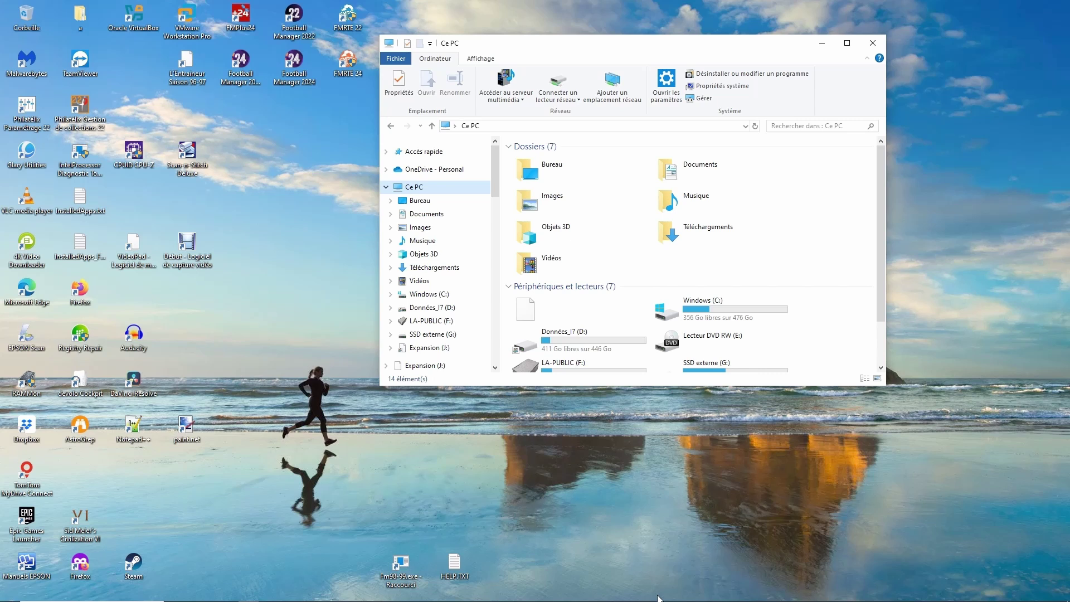
mouse_move(658, 598)
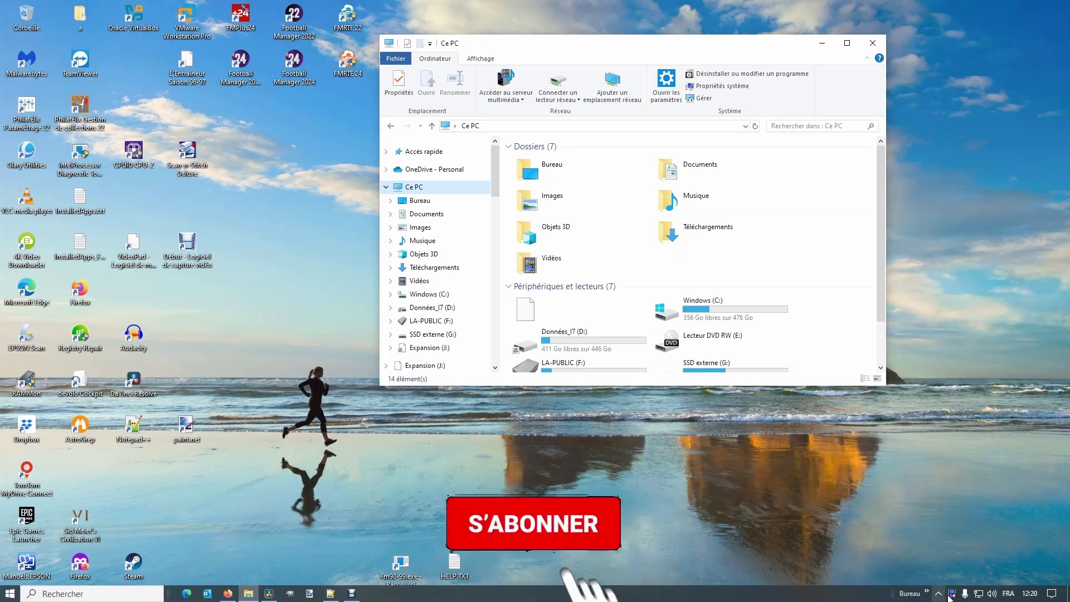